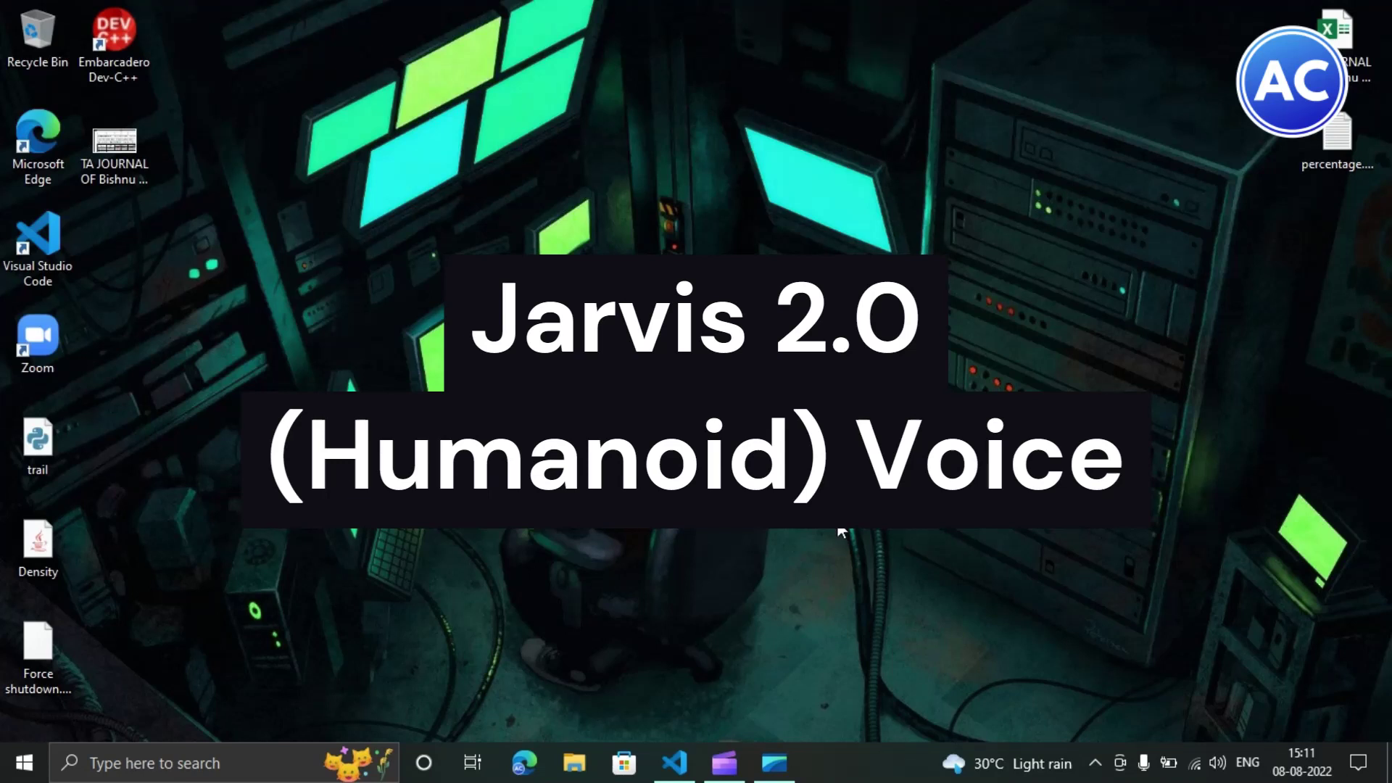
Clear the desktop of the video editor and bring up the JarvaTest.py editor window
click(723, 763)
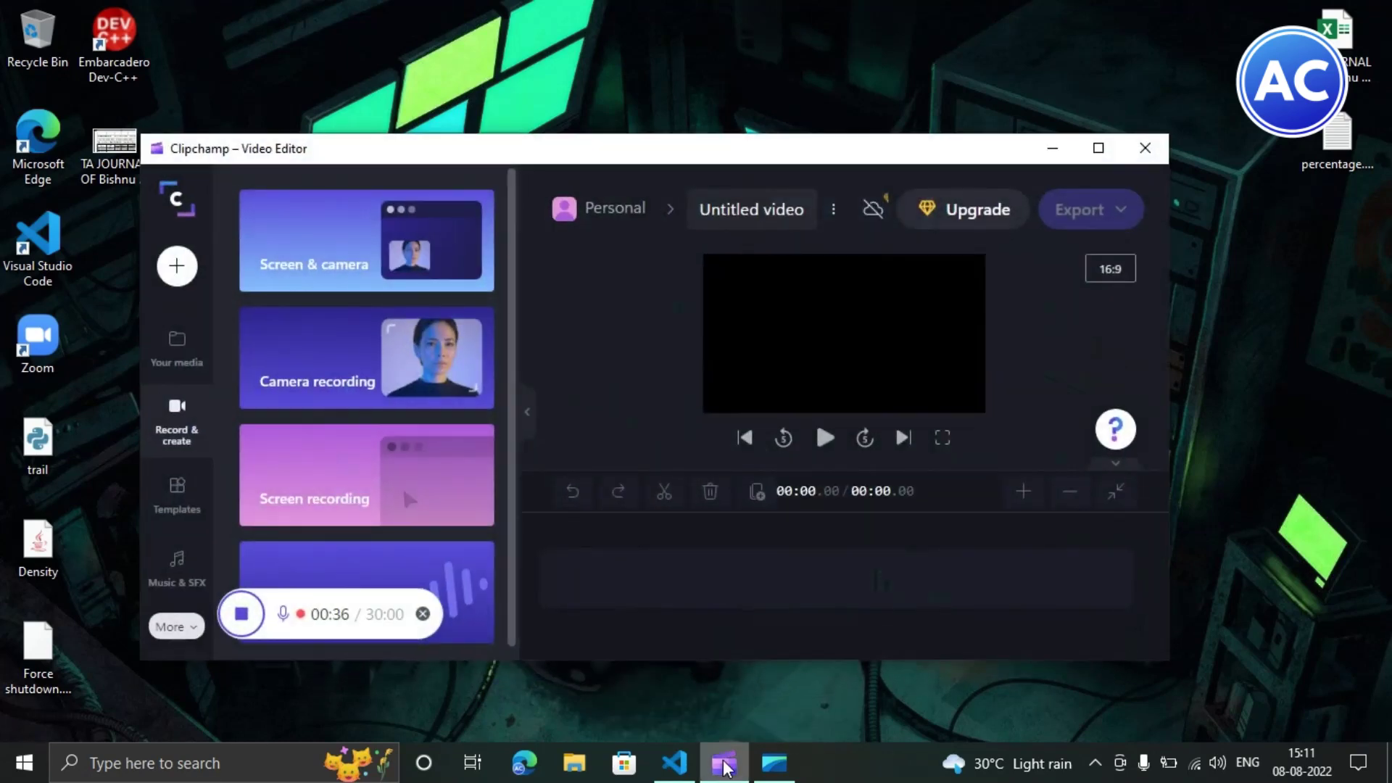
click(1054, 149)
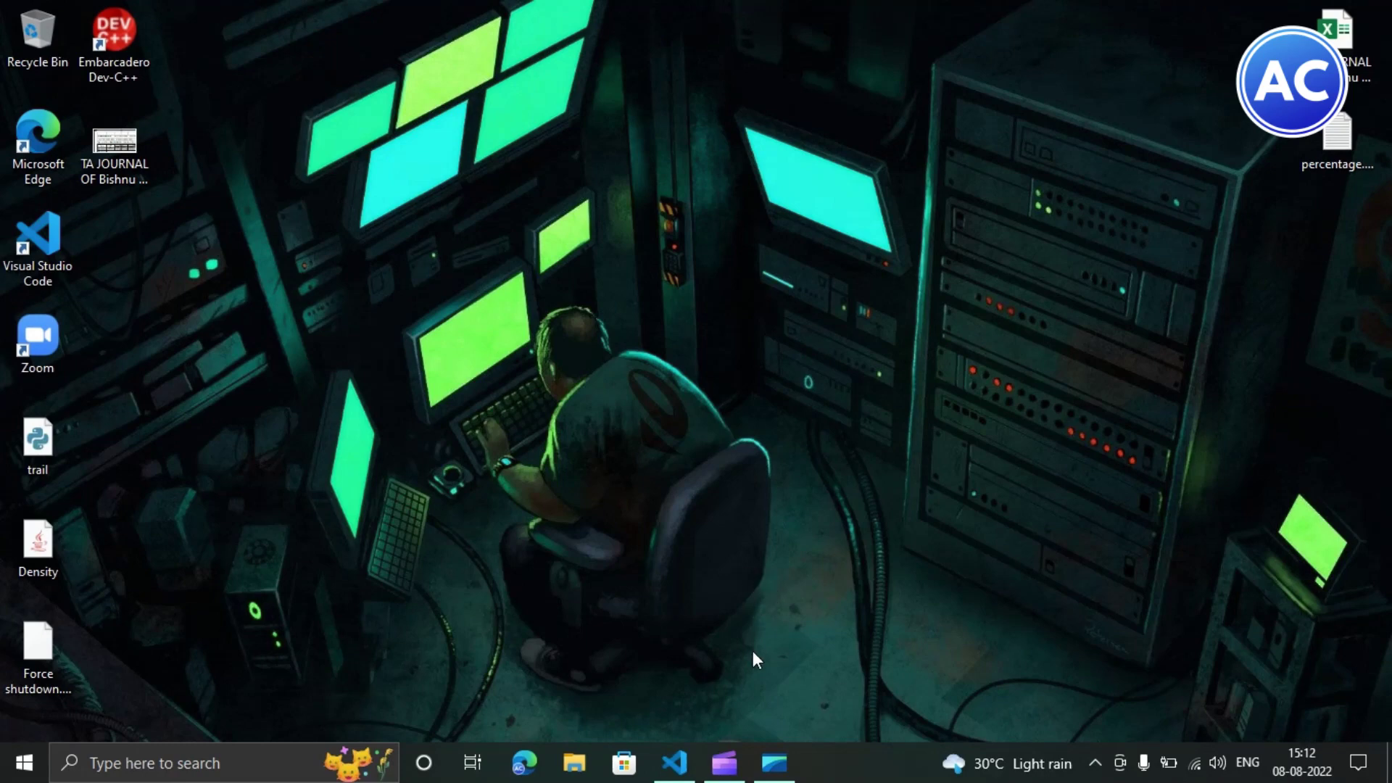
mouse_move(675, 763)
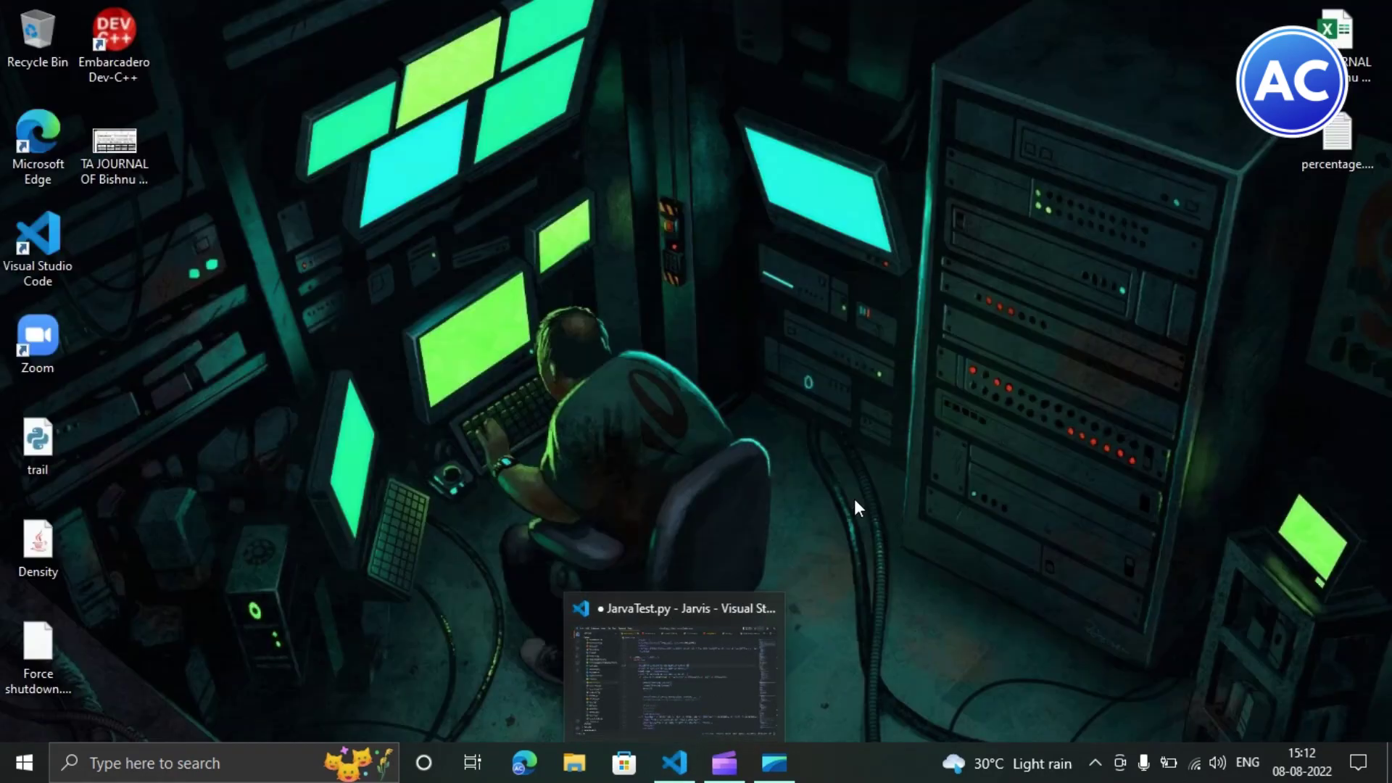
click(676, 763)
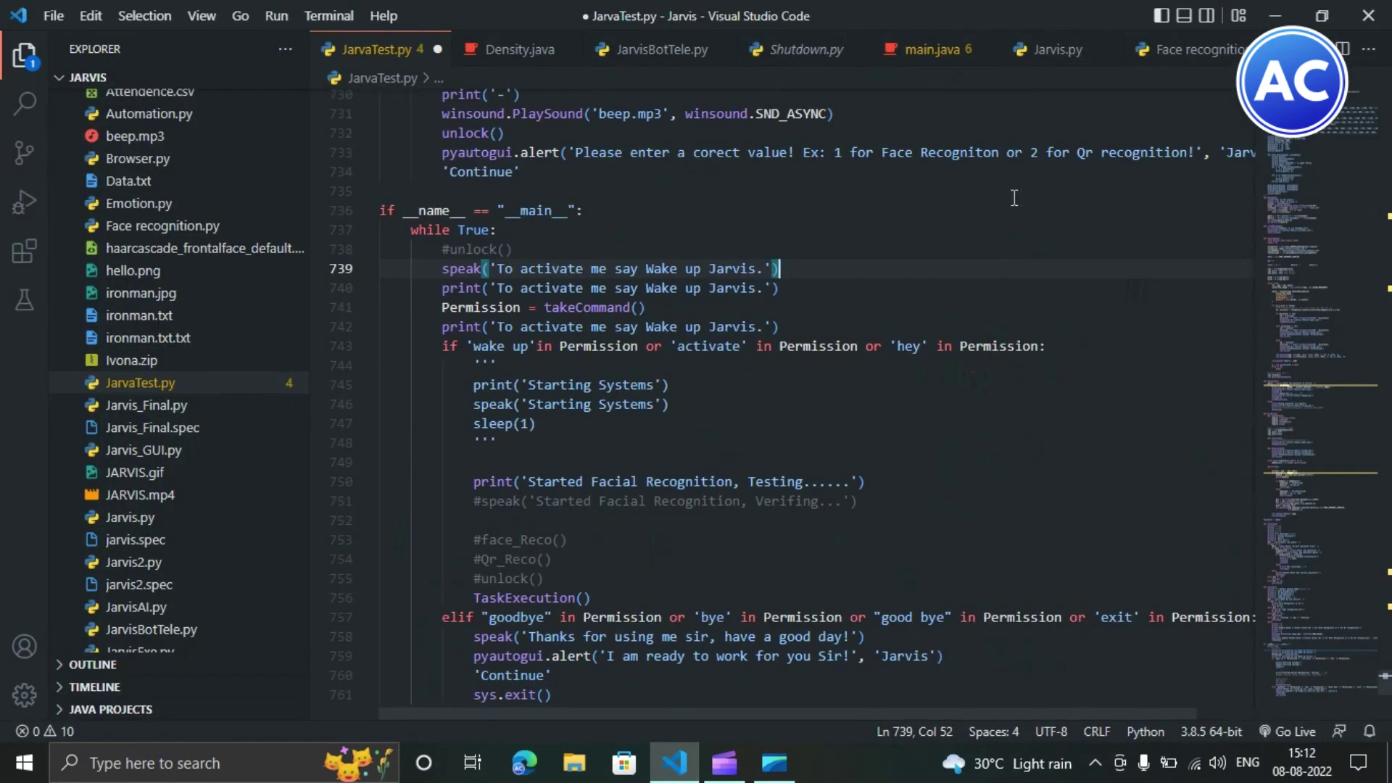
Save JarvaTest.py and run it, showing output still spoken with the David voice
key(ctrl+s)
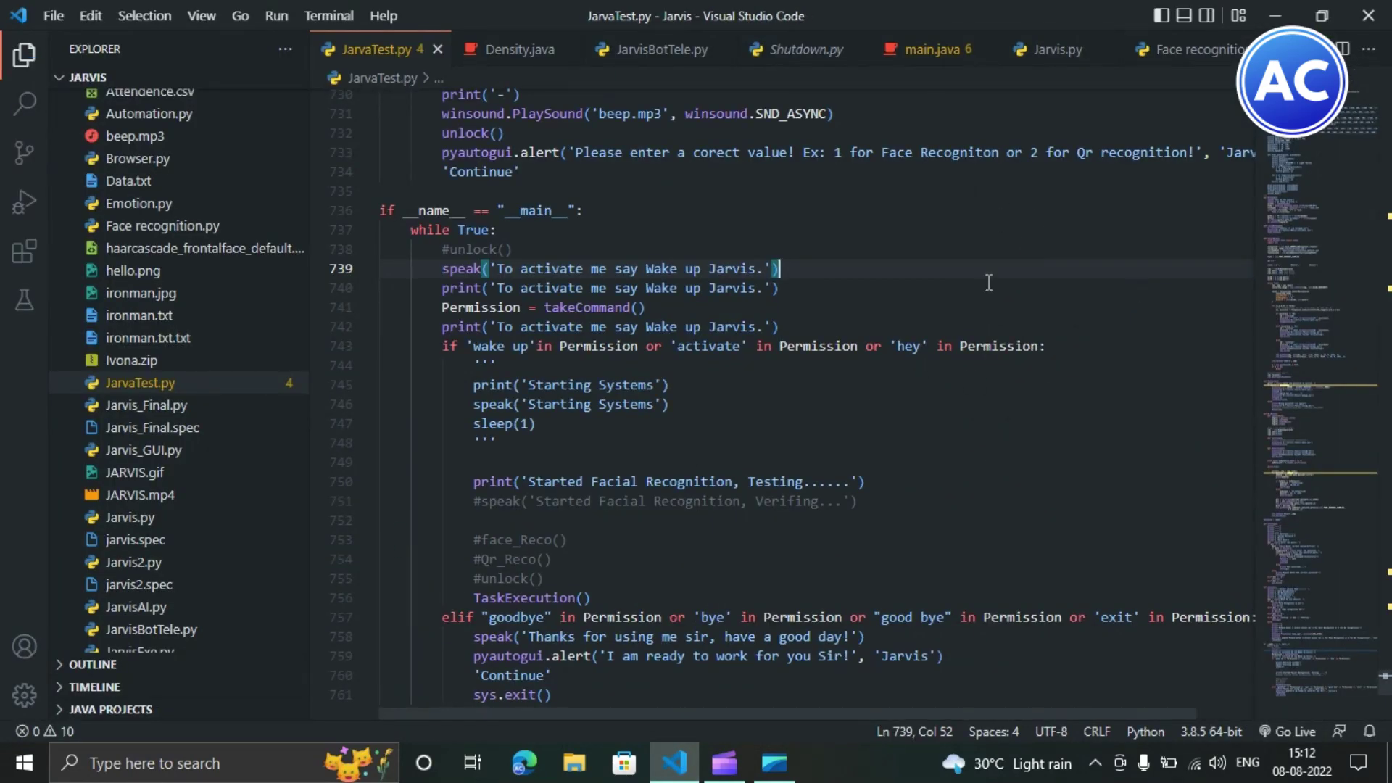
click(989, 291)
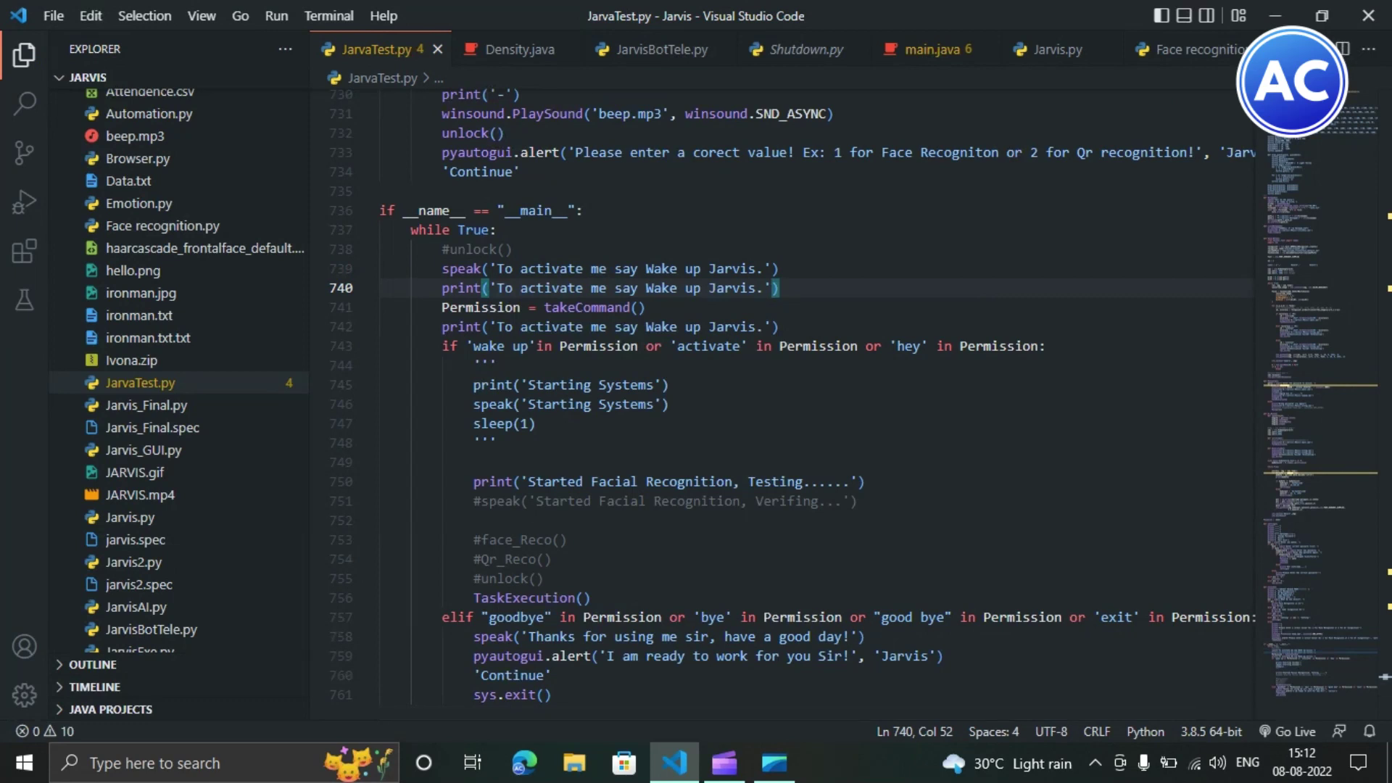
click(1325, 48)
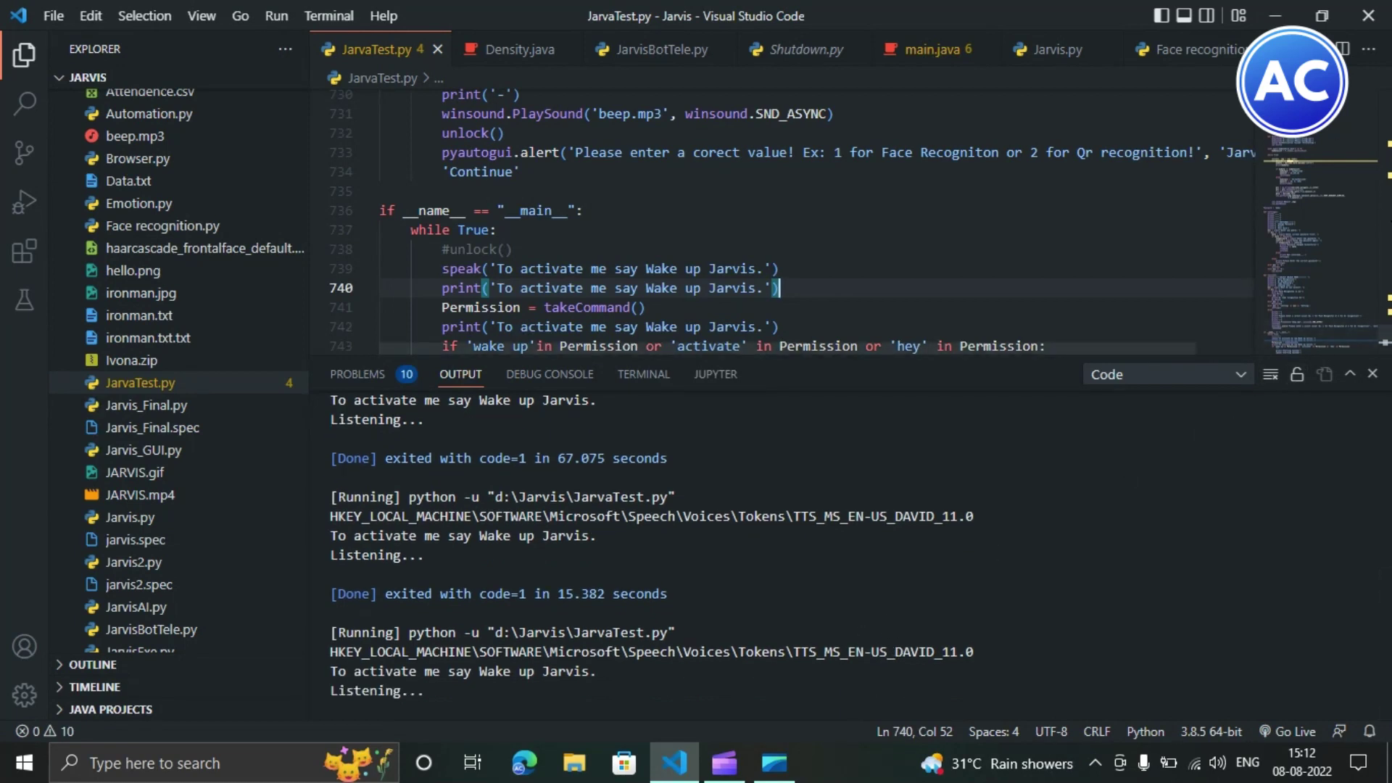
Close the run output and review lines 738–743 of the wake-up loop
click(1374, 374)
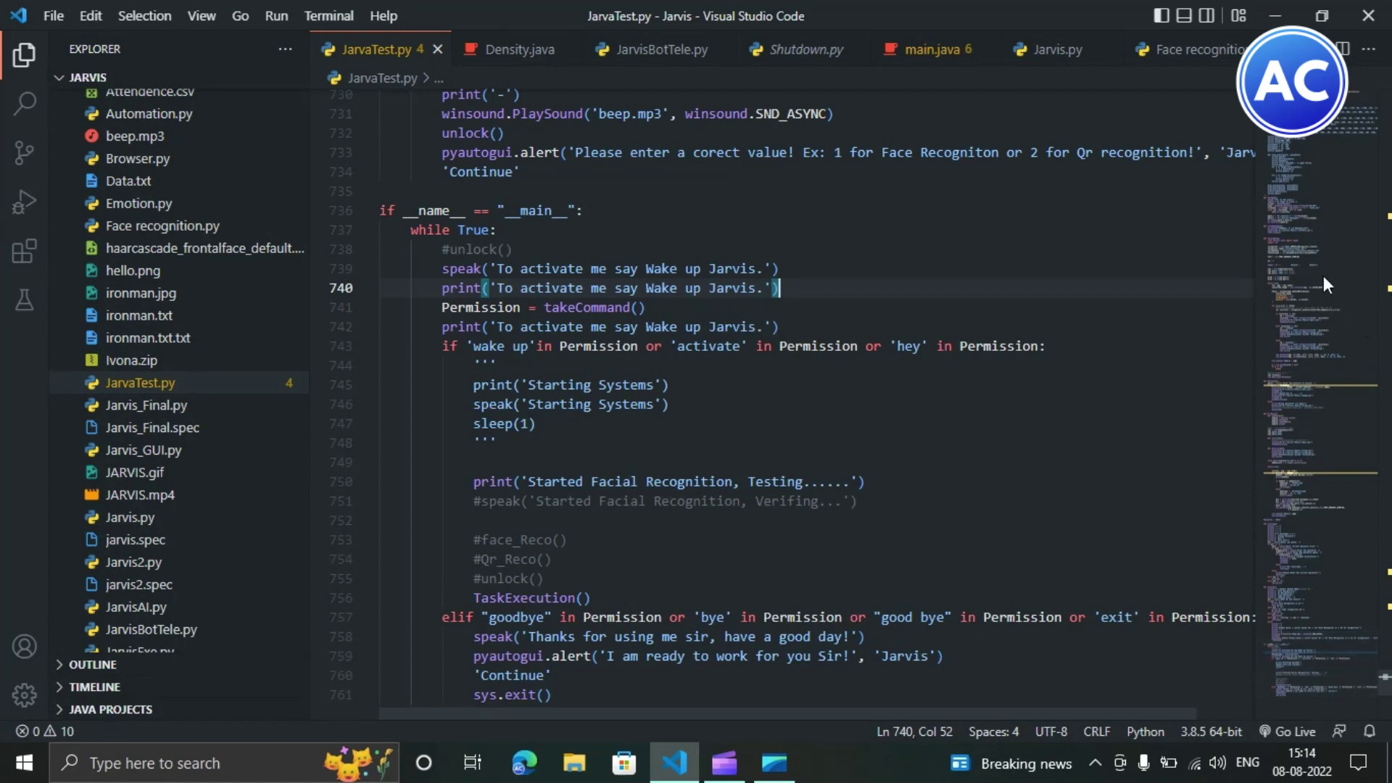
click(850, 328)
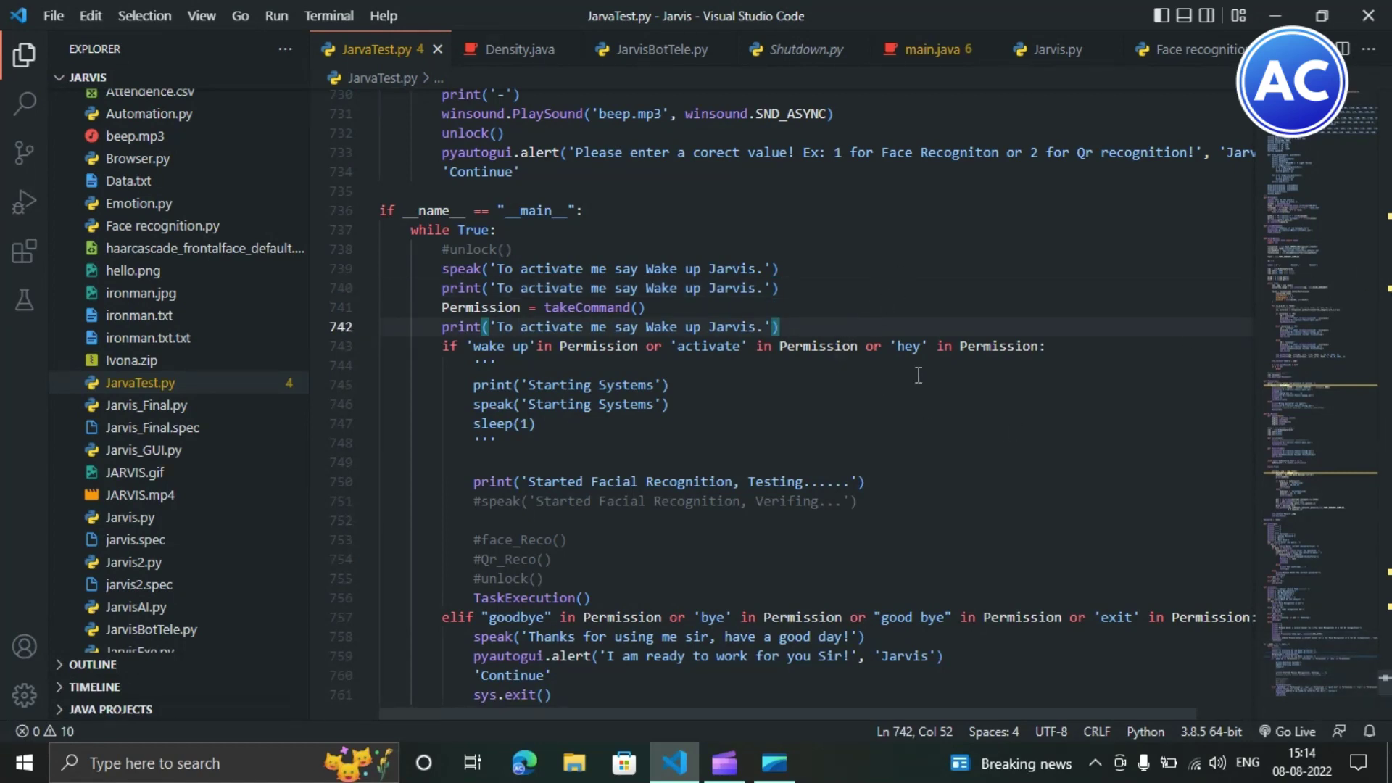
click(1058, 346)
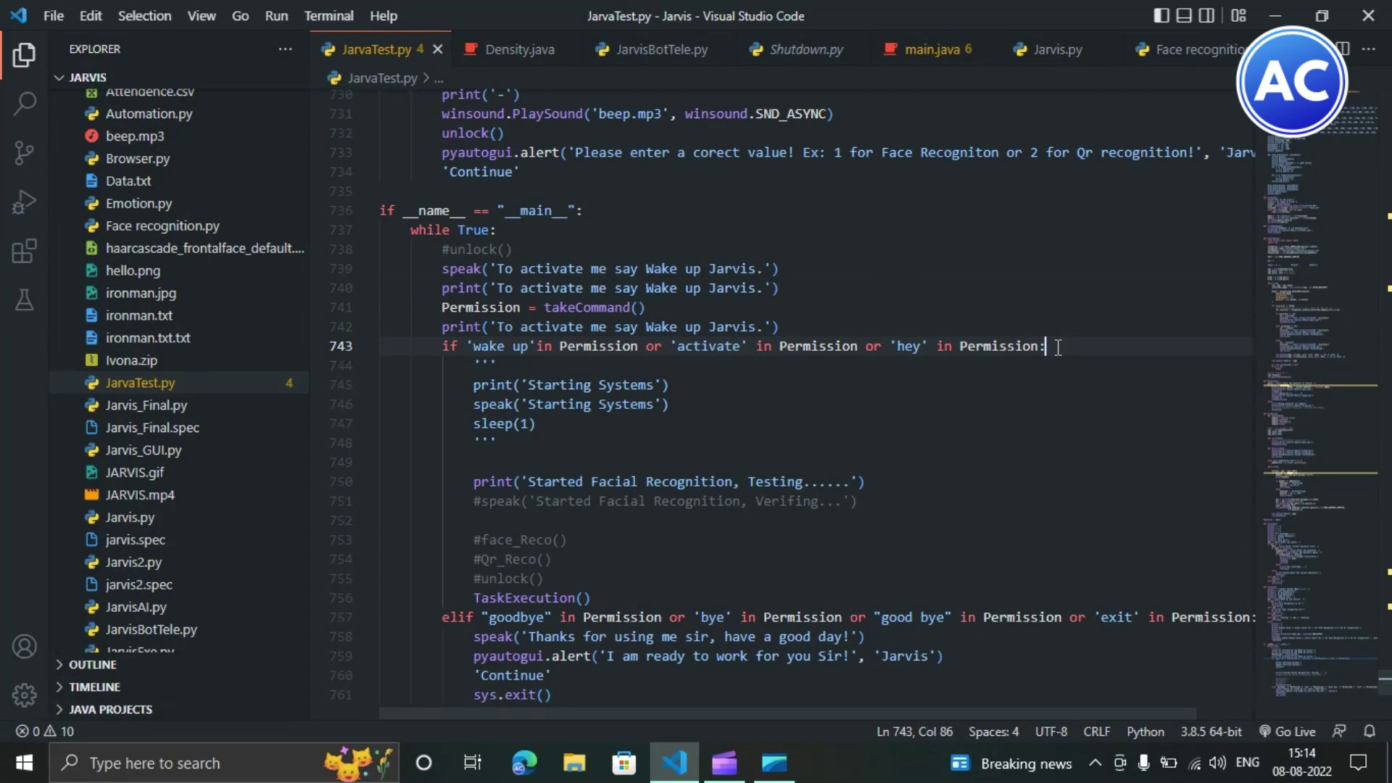
click(957, 327)
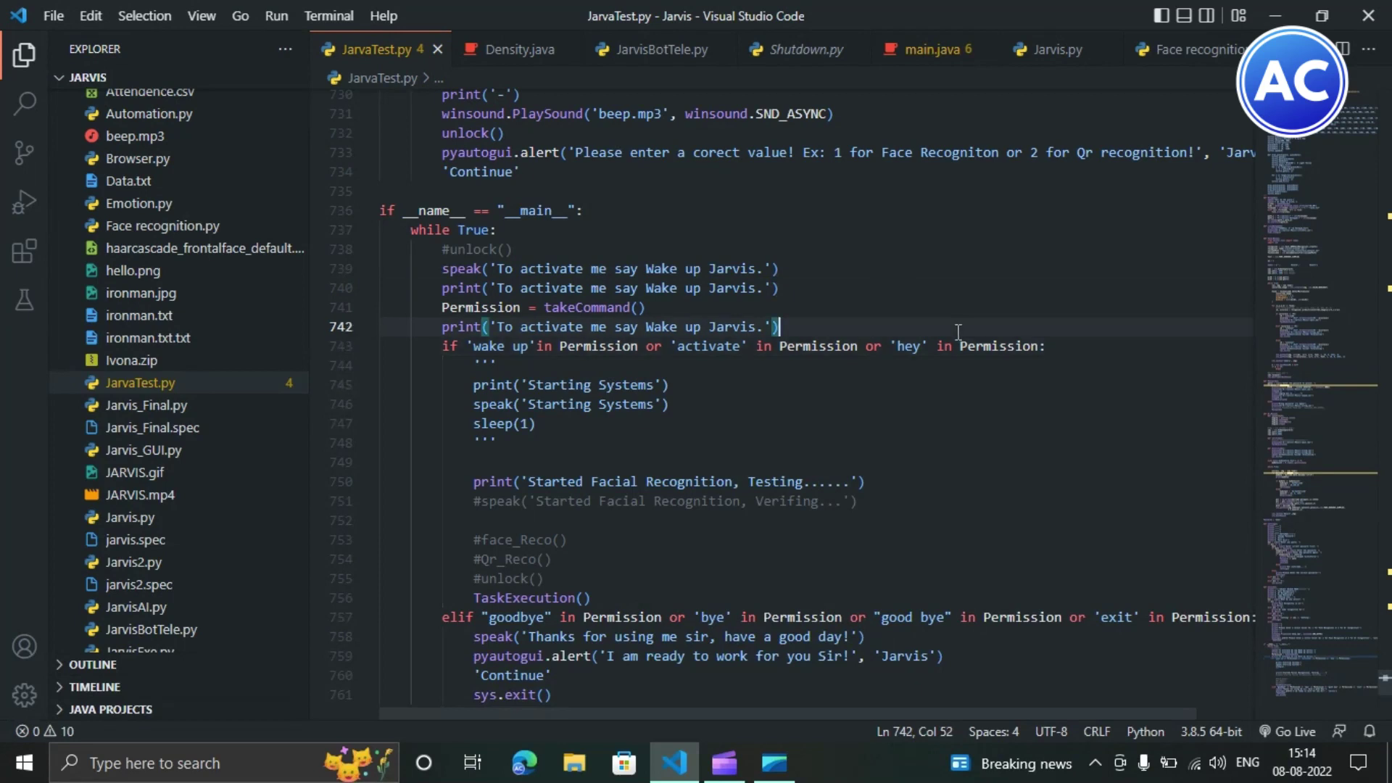
click(878, 306)
click(826, 250)
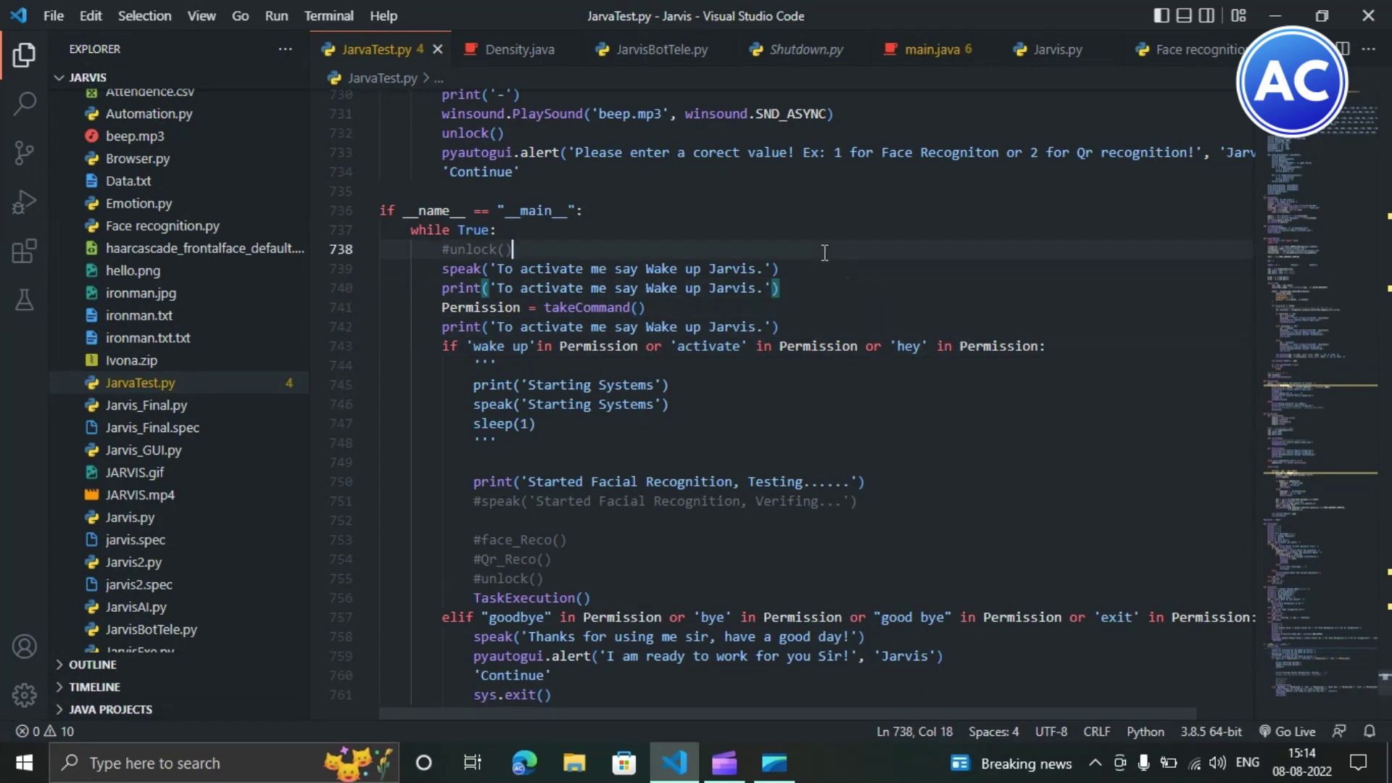
click(848, 286)
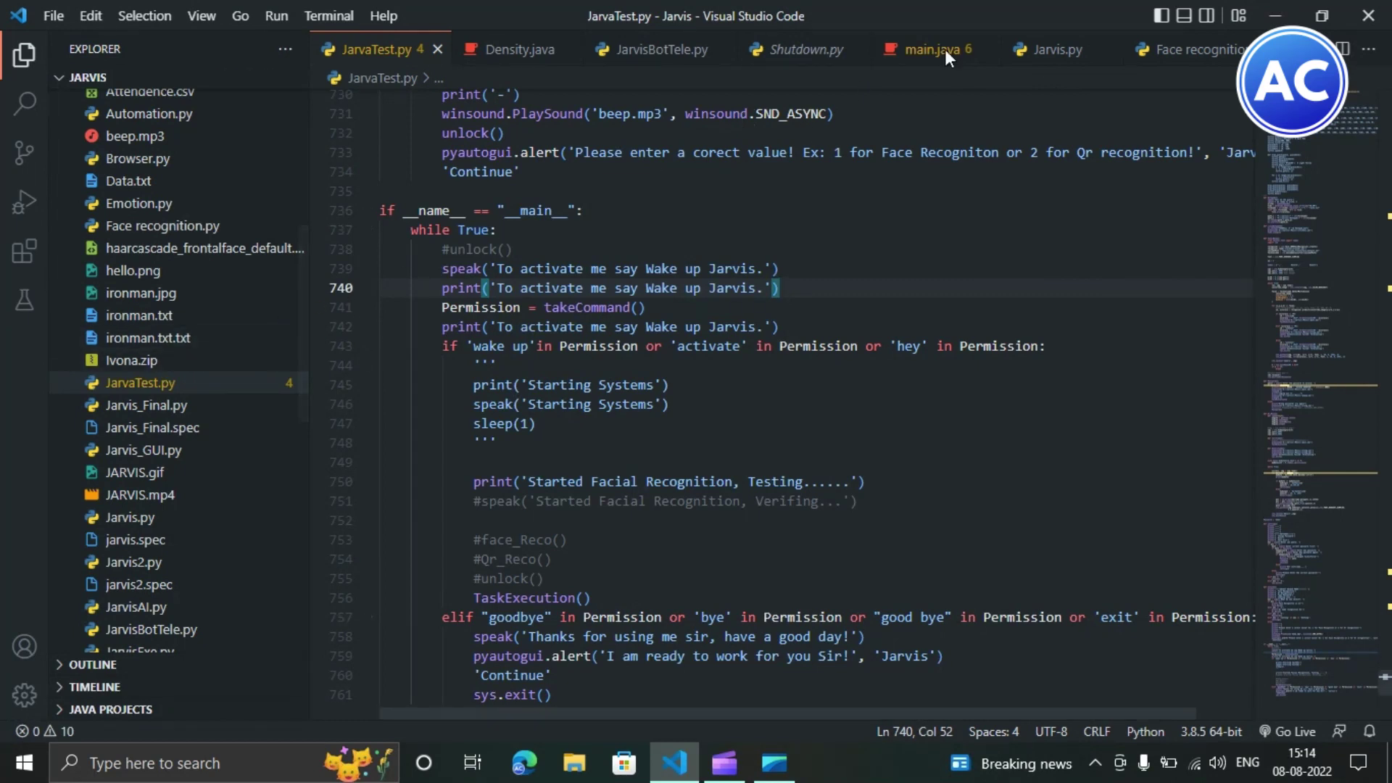
Minimize Visual Studio Code to reveal the desktop
click(1274, 11)
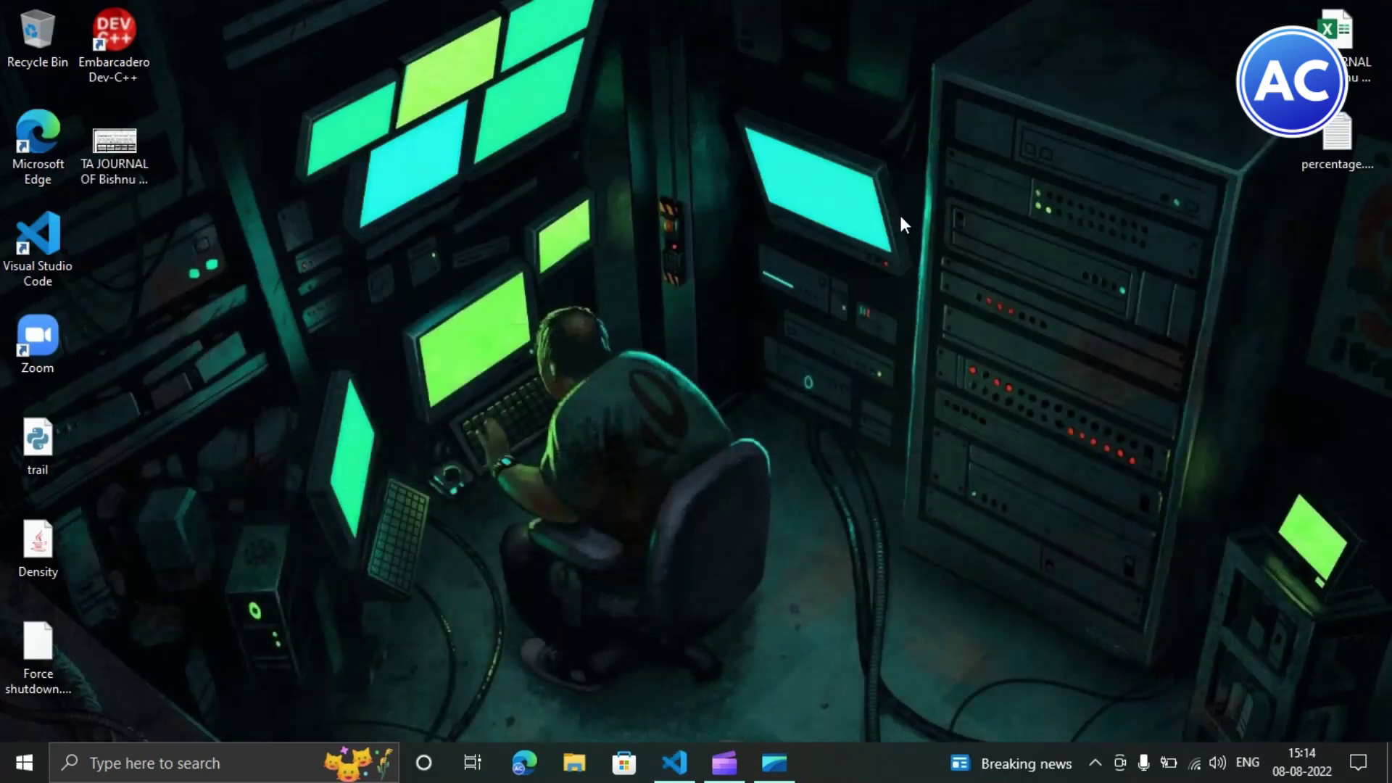
Browse to D:\Jarvis in File Explorer and select the Ivona zip archive
click(574, 763)
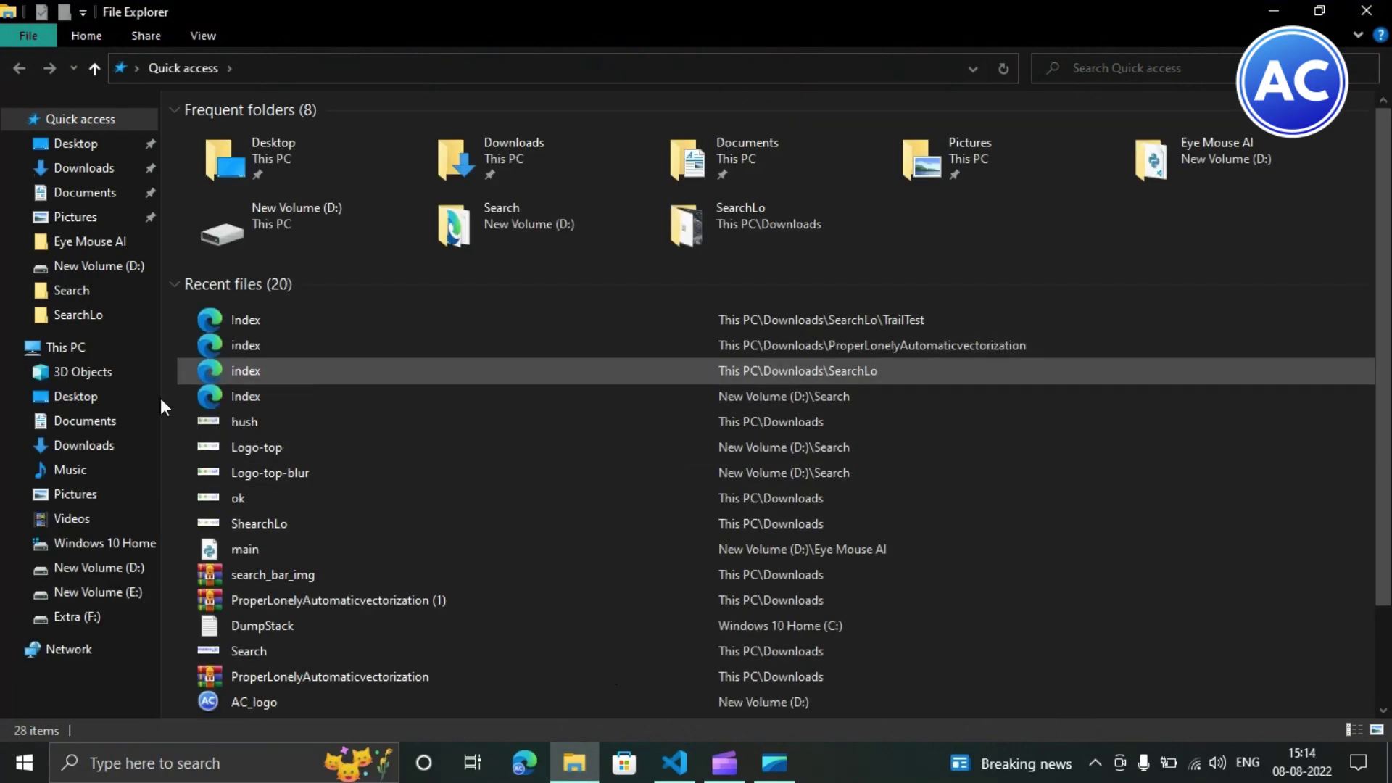
click(138, 568)
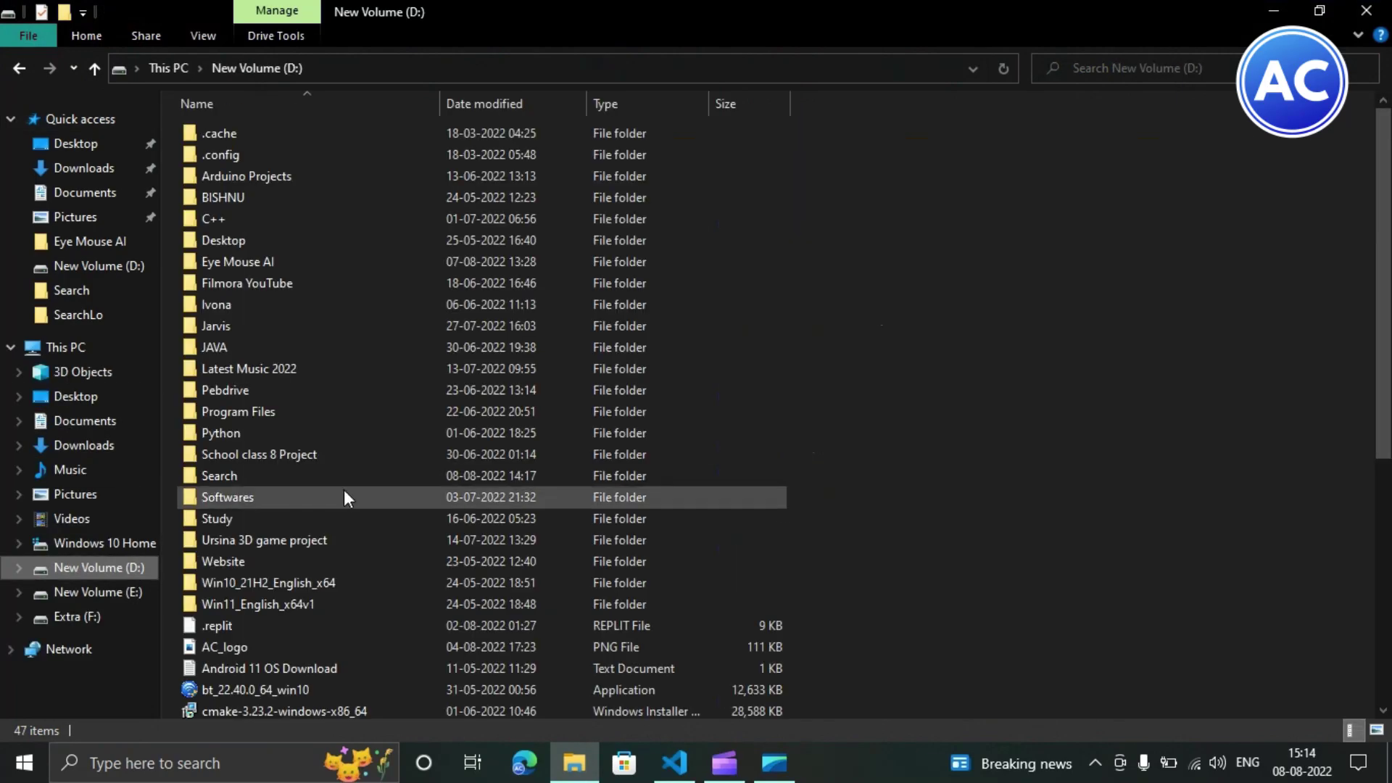
click(388, 332)
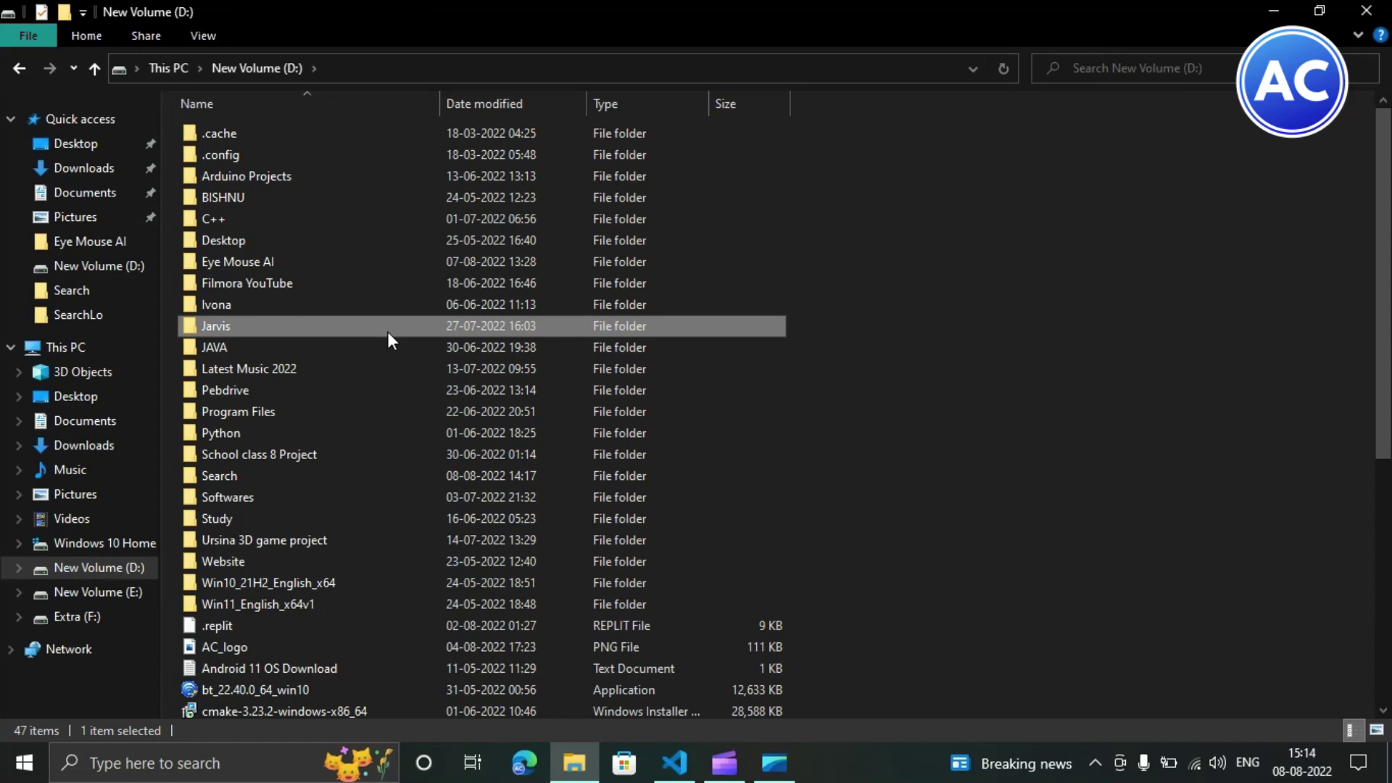
double_click(387, 333)
scroll(457, 392, down, 2)
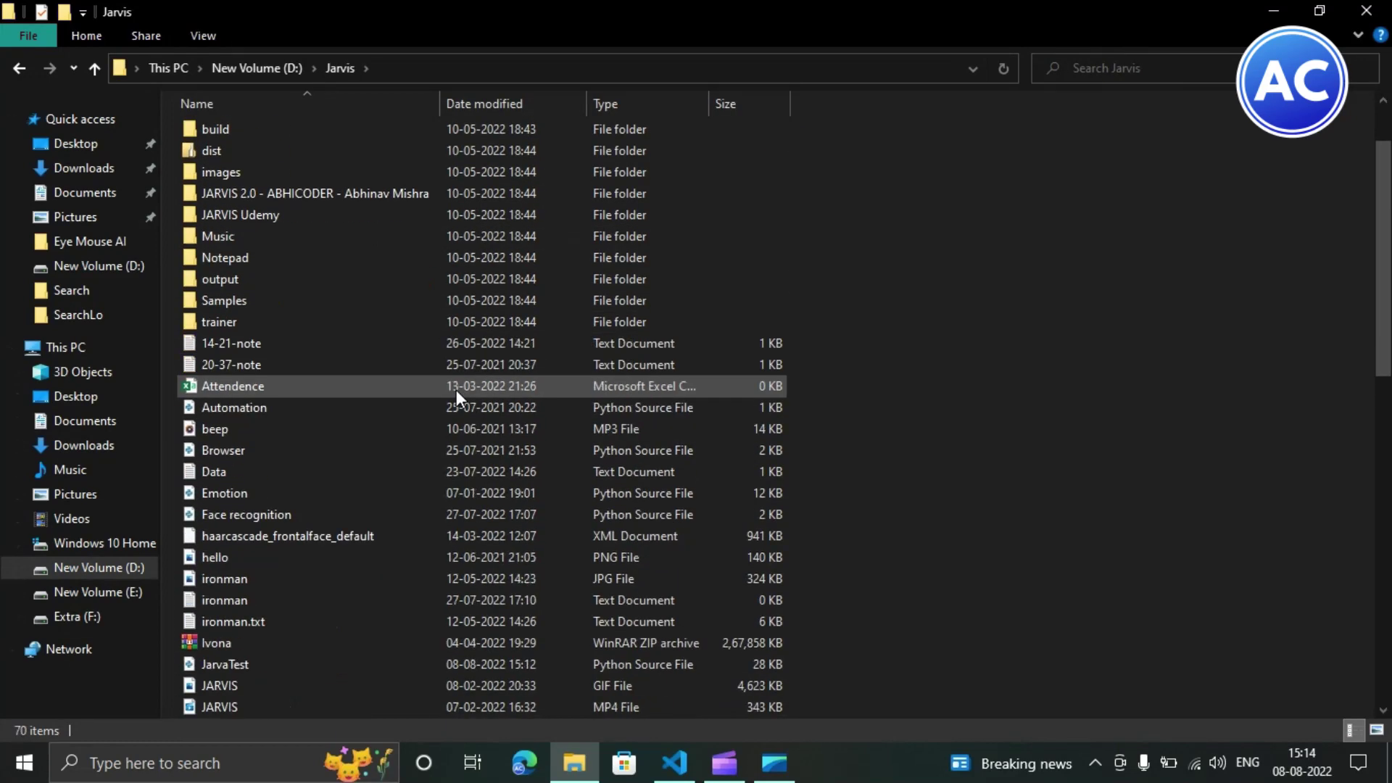
scroll(456, 391, down, 3)
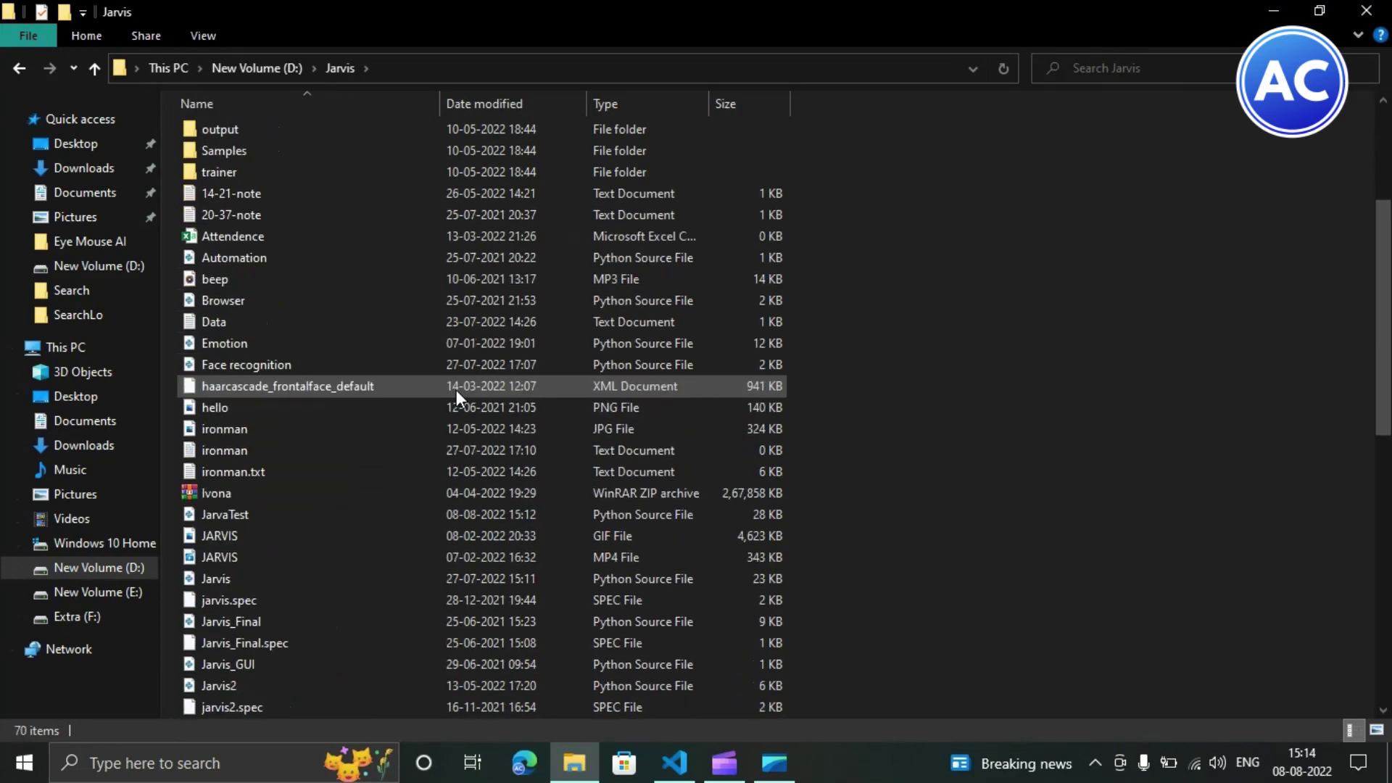
click(256, 494)
Extract Ivona.zip into the Downloads folder with WinRAR and close the archive
double_click(256, 493)
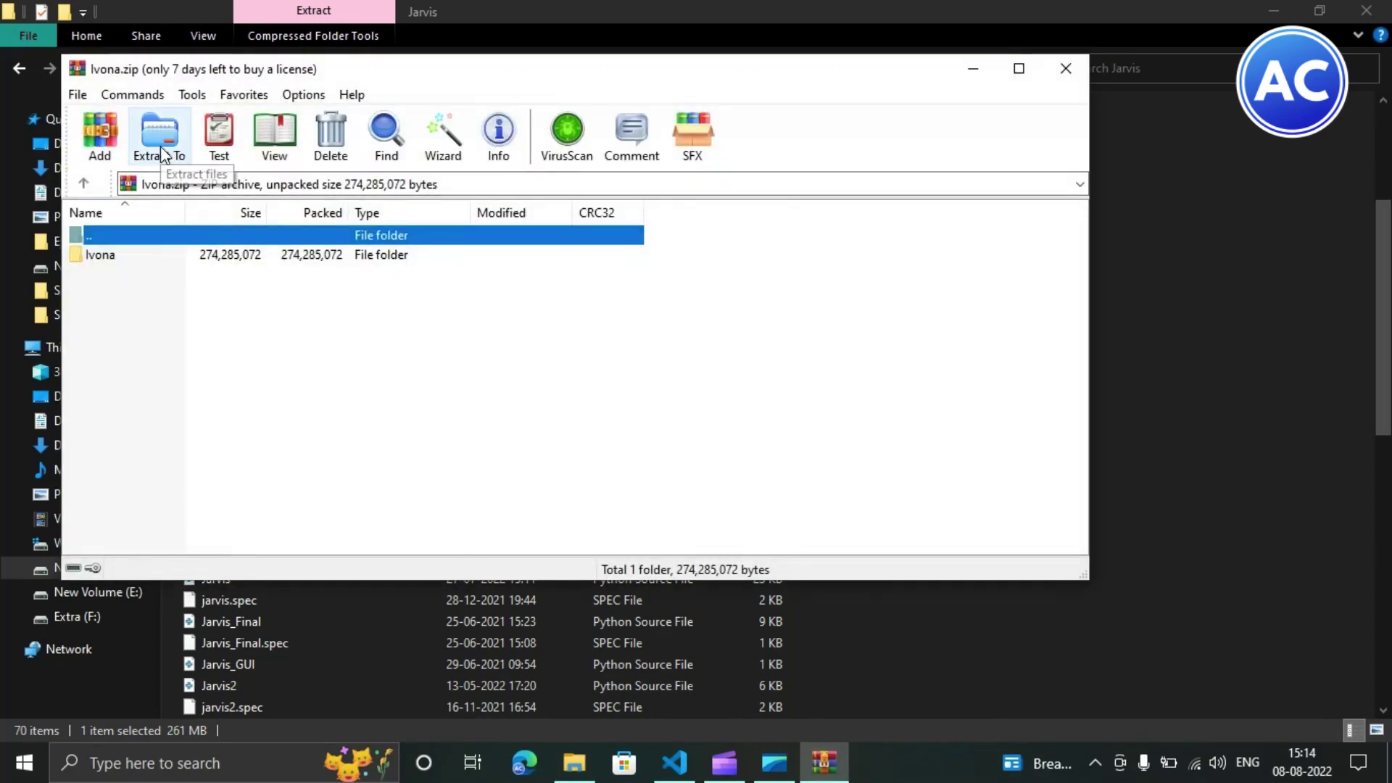
click(164, 156)
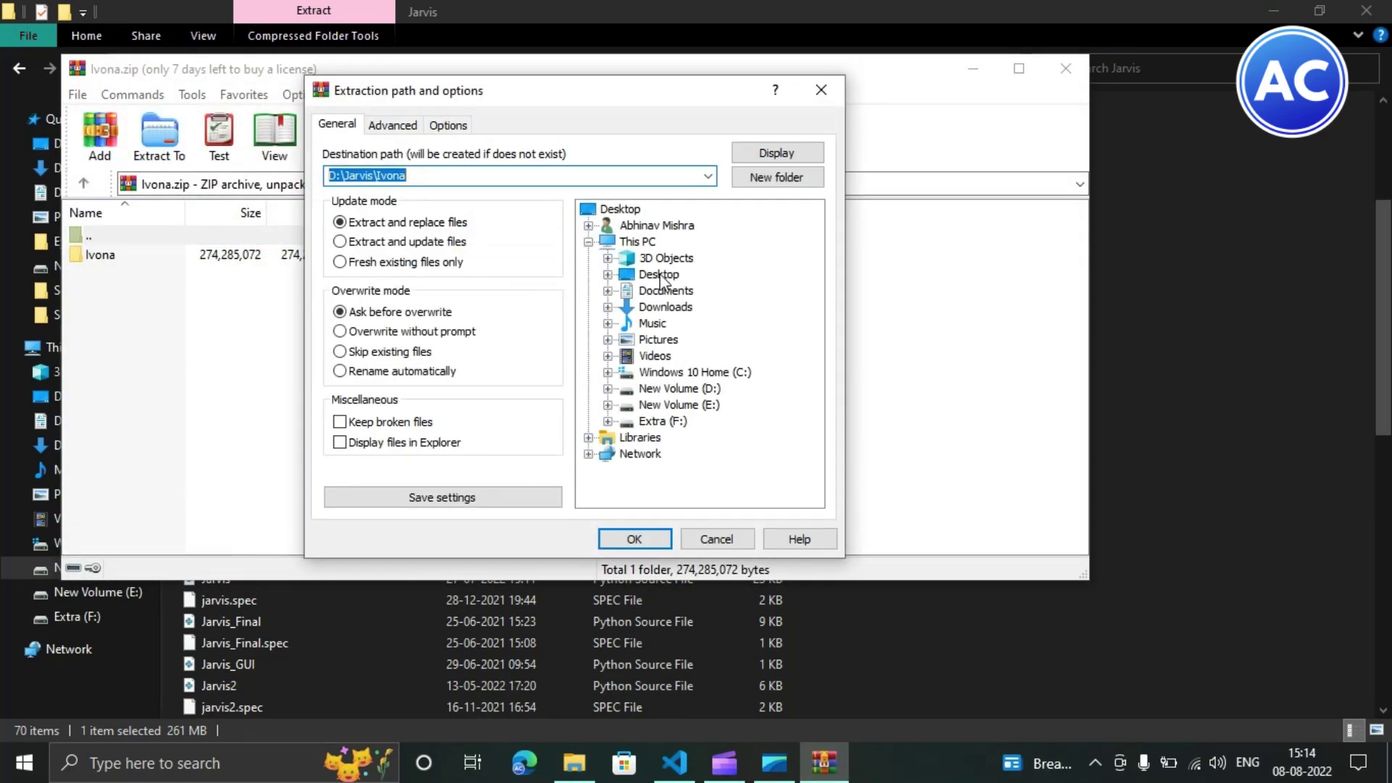
click(666, 309)
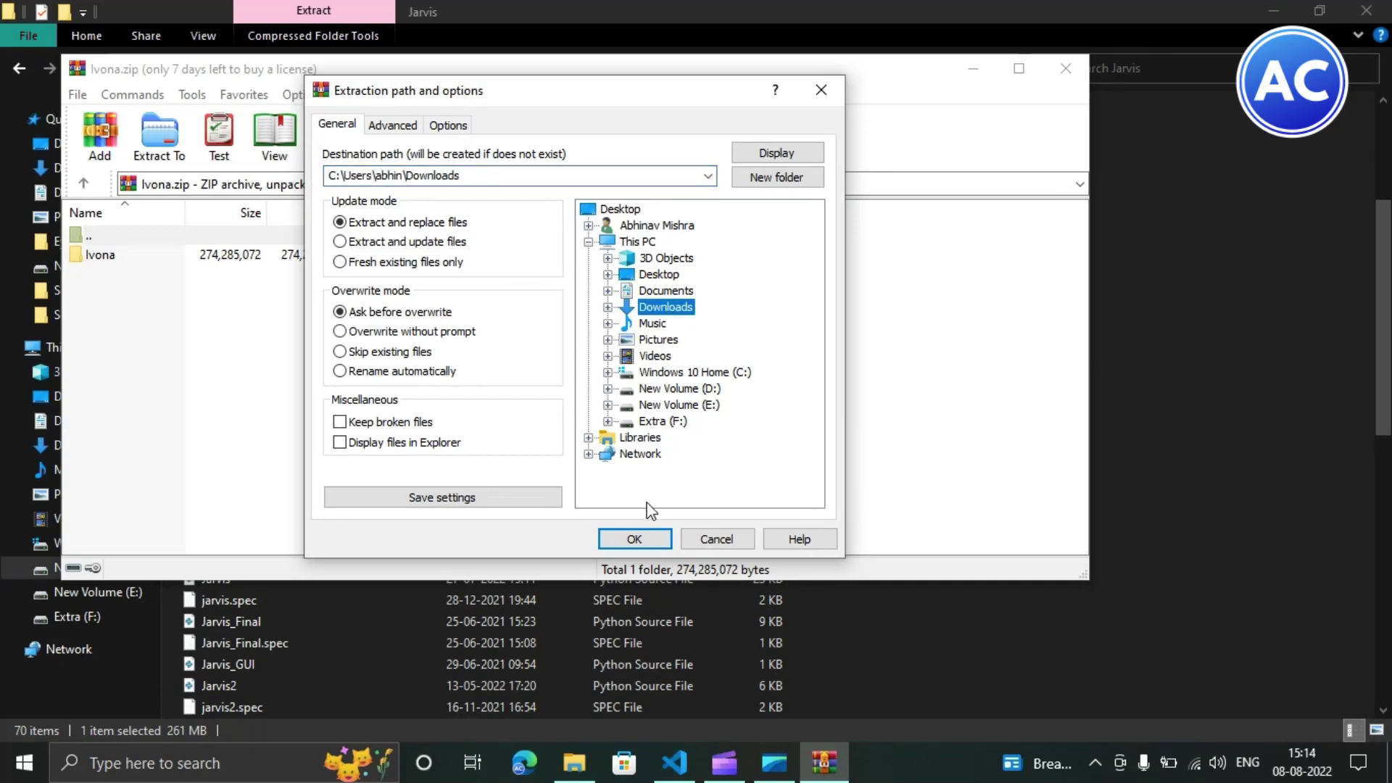
click(631, 538)
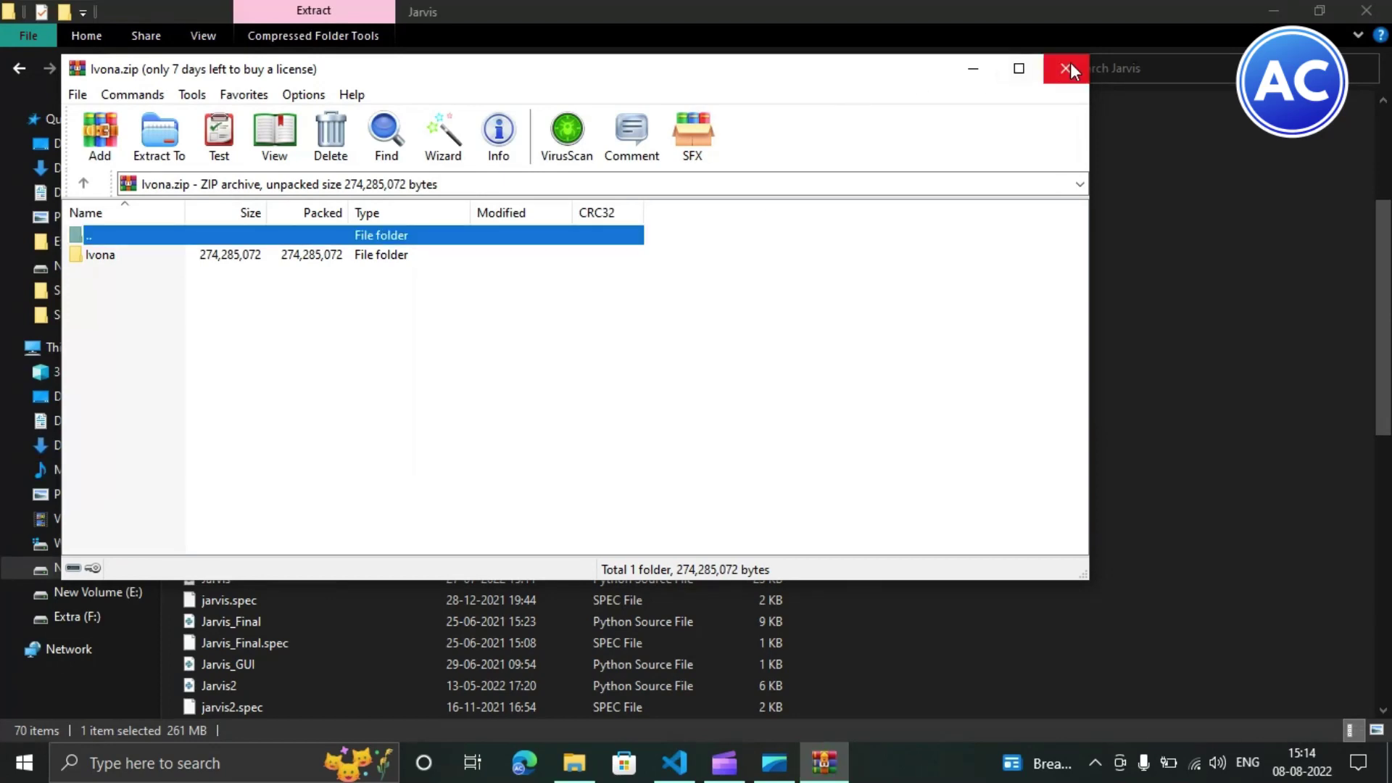
click(1066, 68)
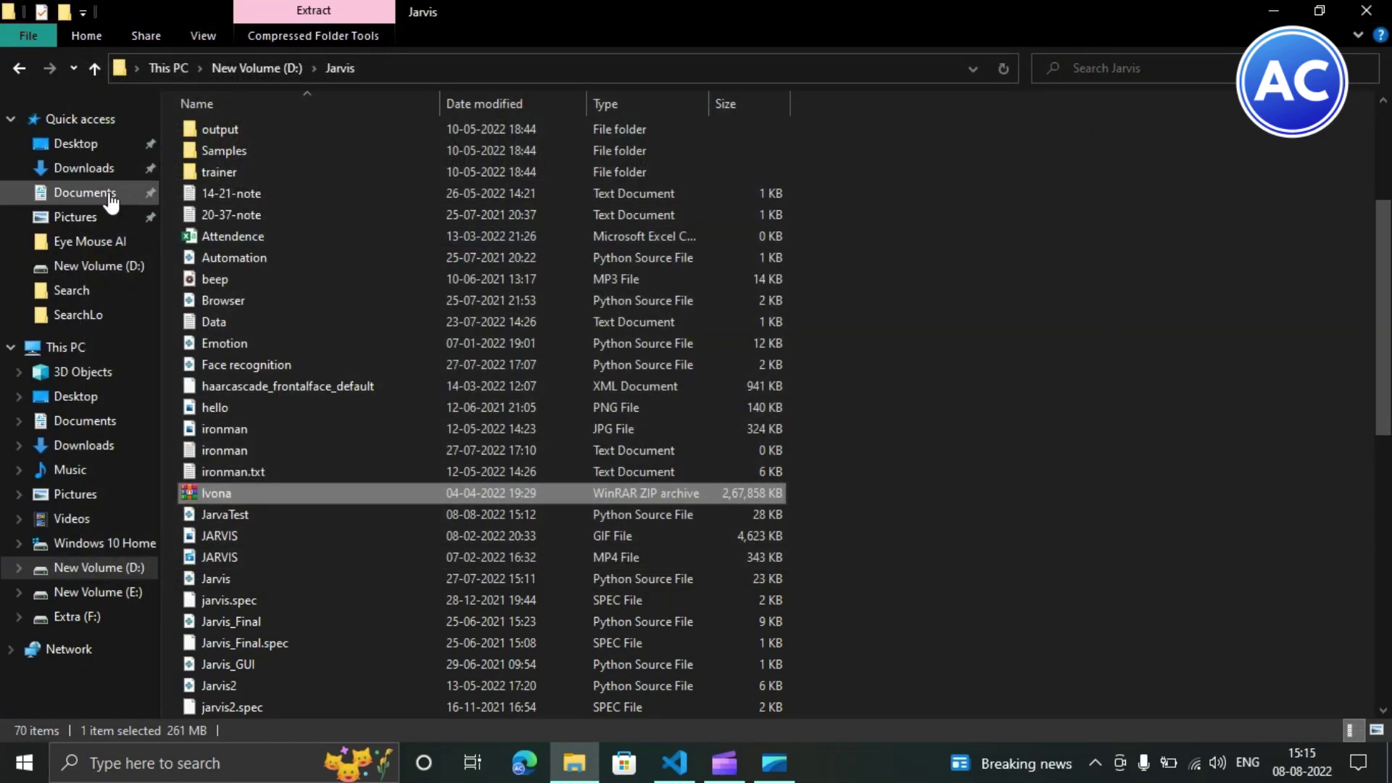
Go to Downloads\Ivona\Bristish Voice and launch the Ivona_Voice_1.6_Brian_22kHz installer
click(85, 169)
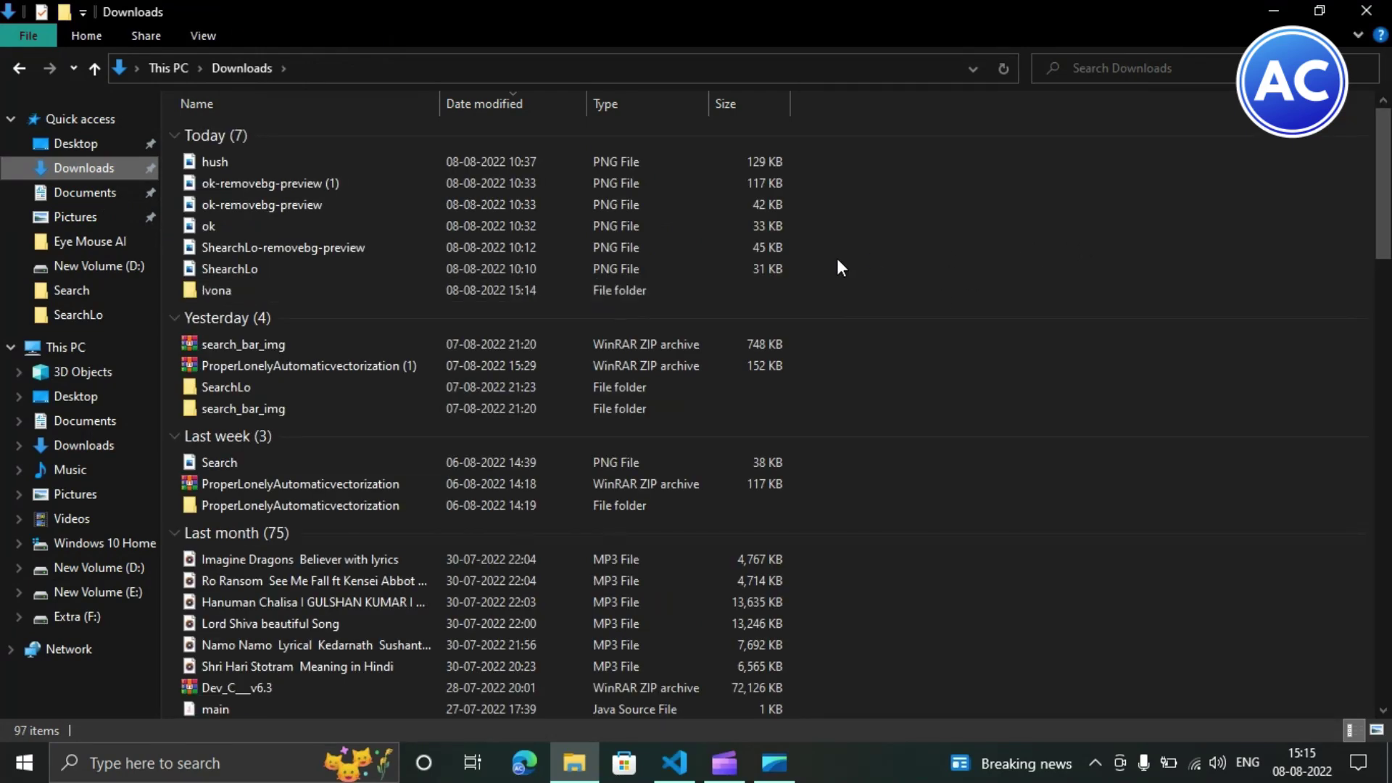
double_click(566, 287)
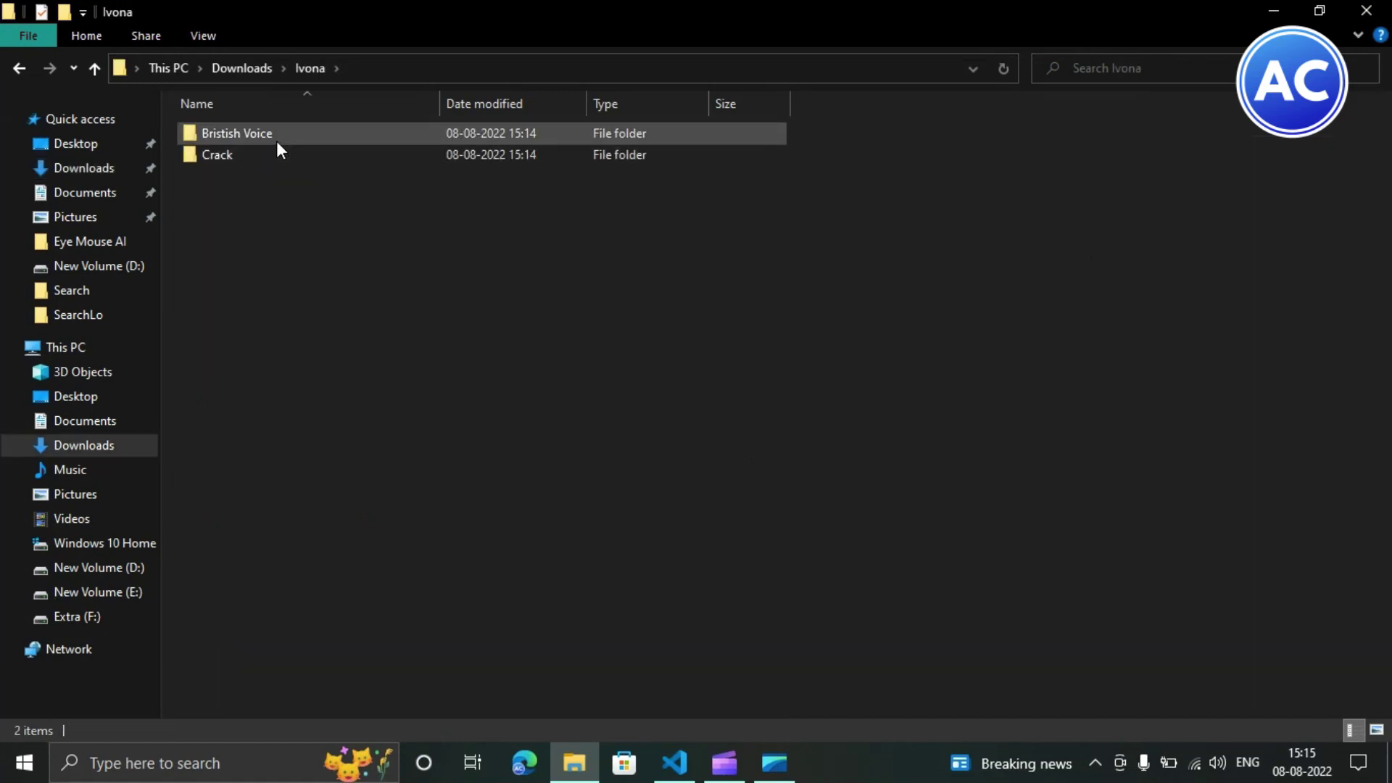
double_click(277, 141)
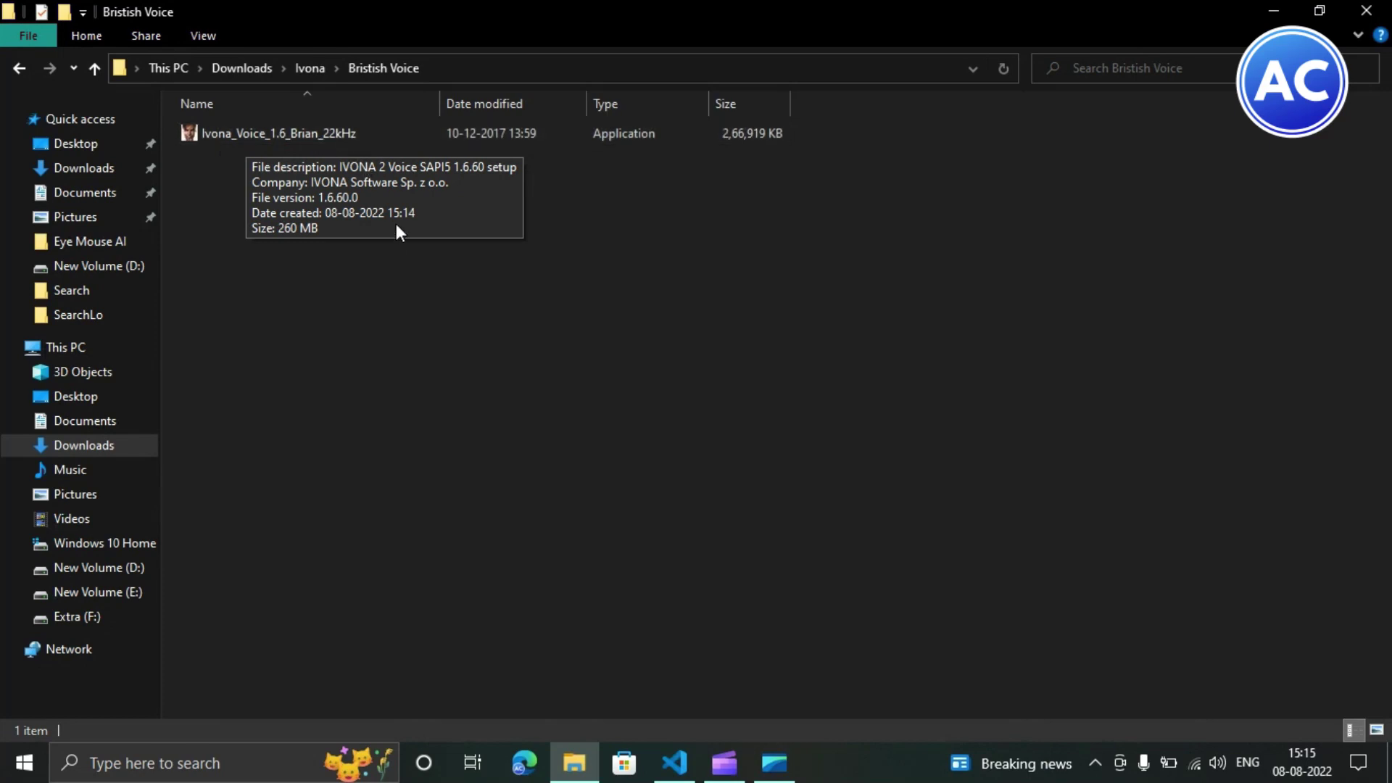
click(240, 137)
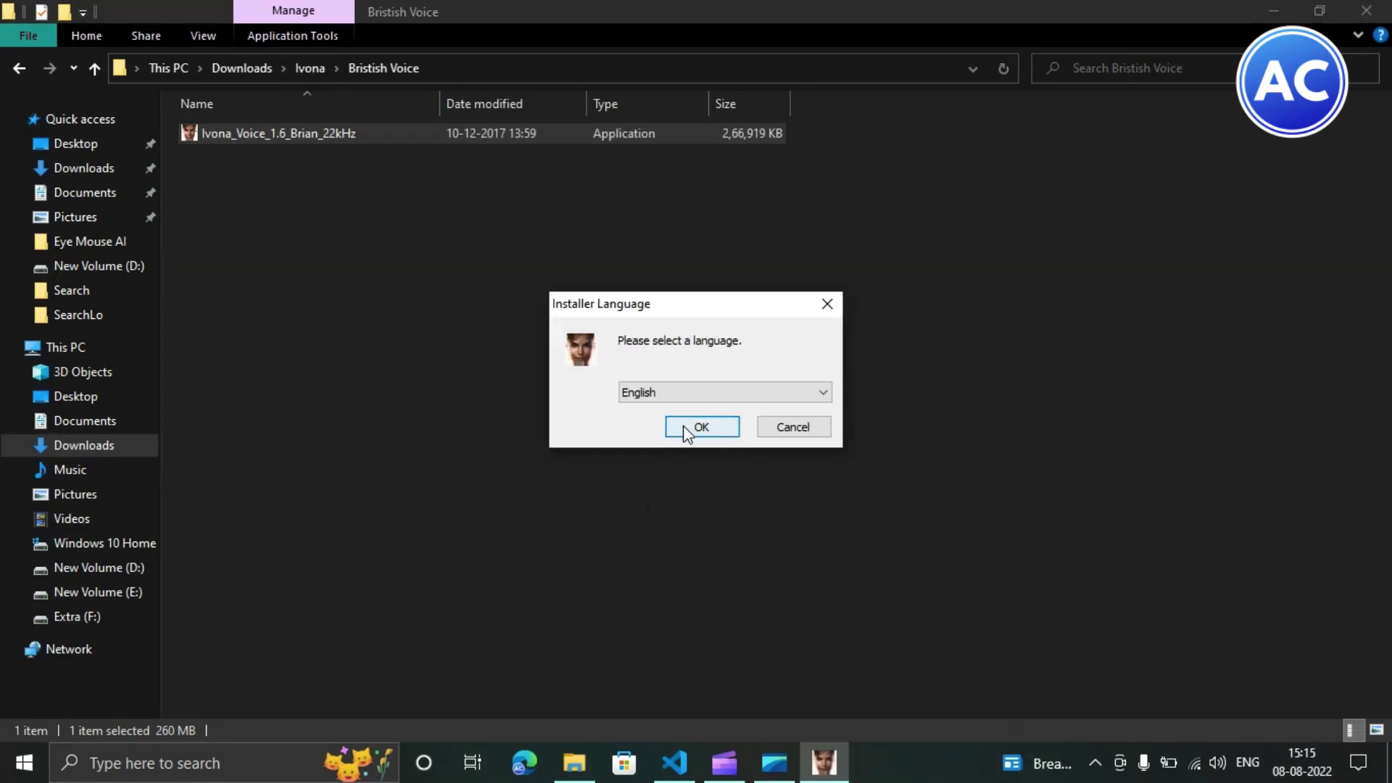
Start IVONA 2 Setup in English, pass the welcome page and accept the license
click(689, 397)
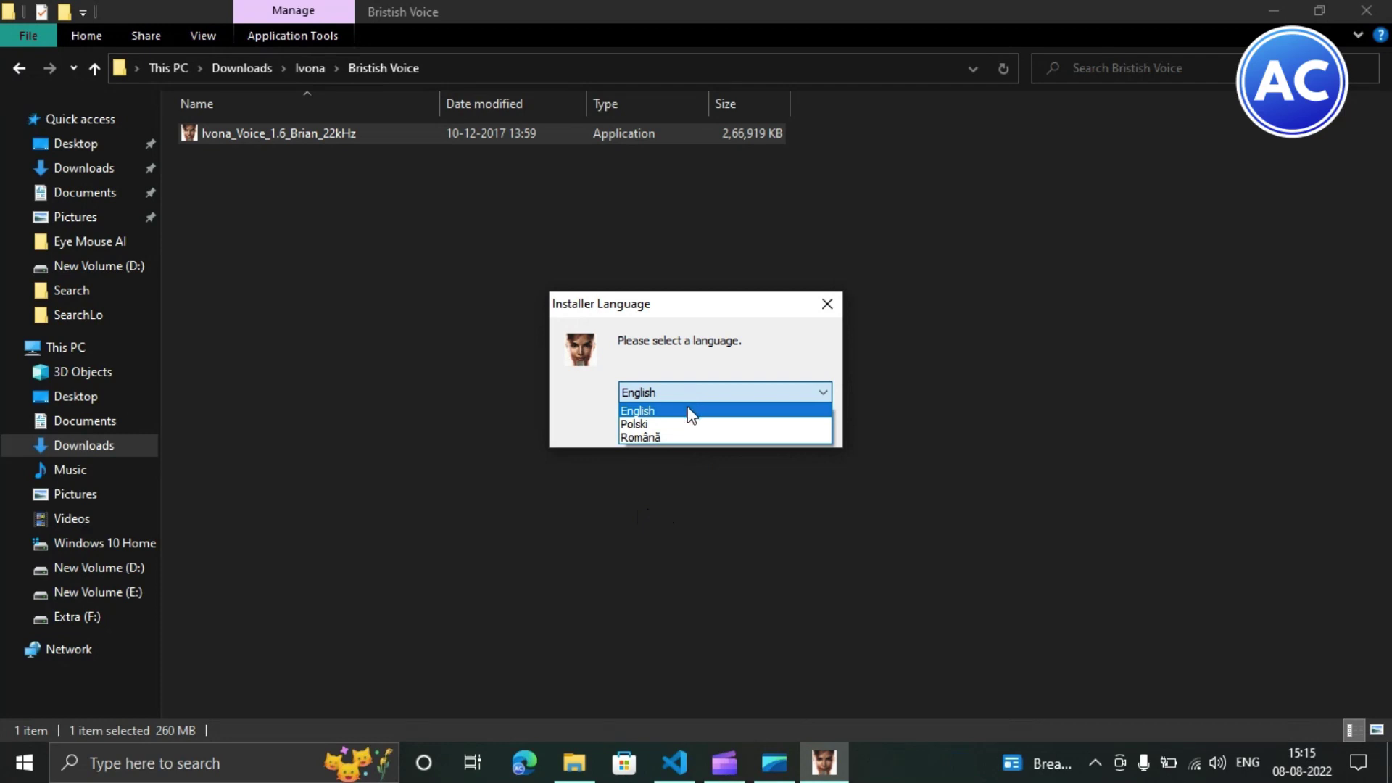
click(691, 411)
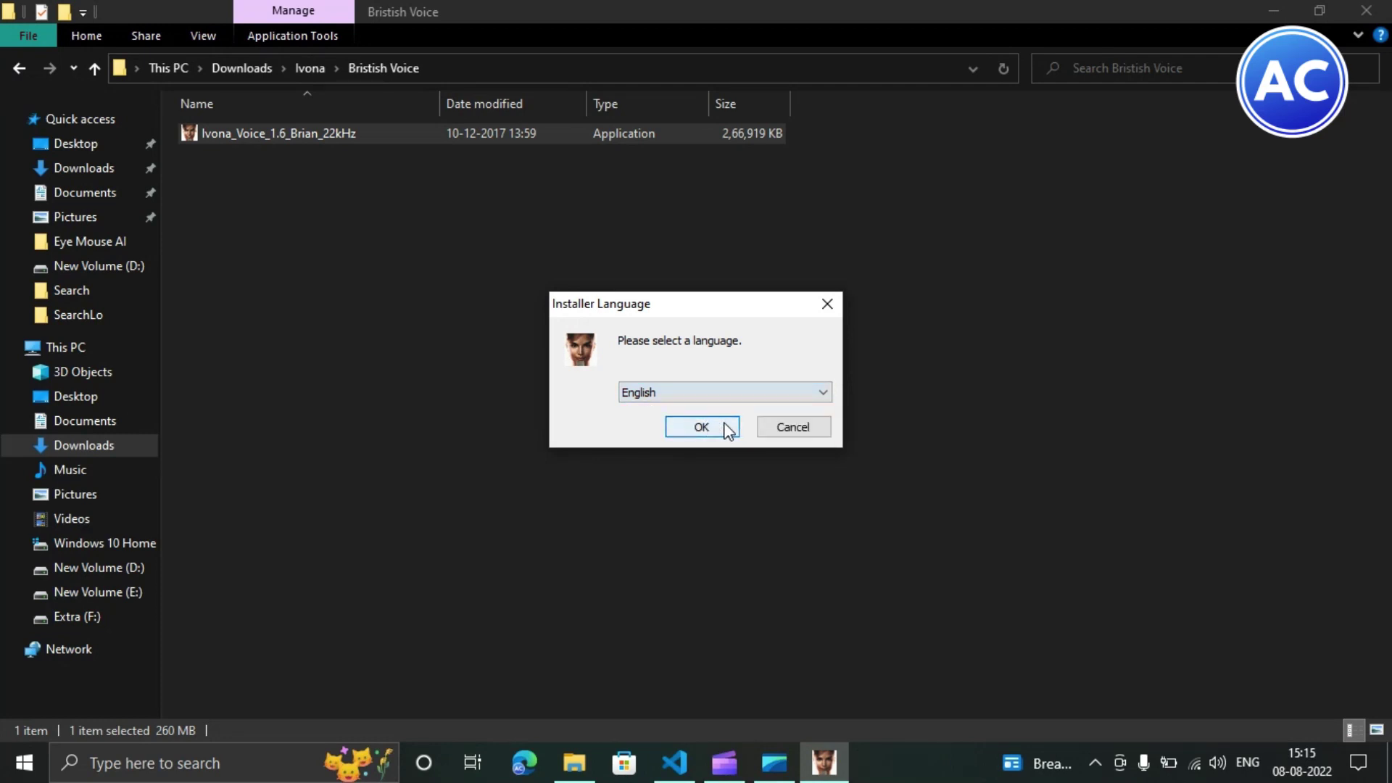
click(726, 426)
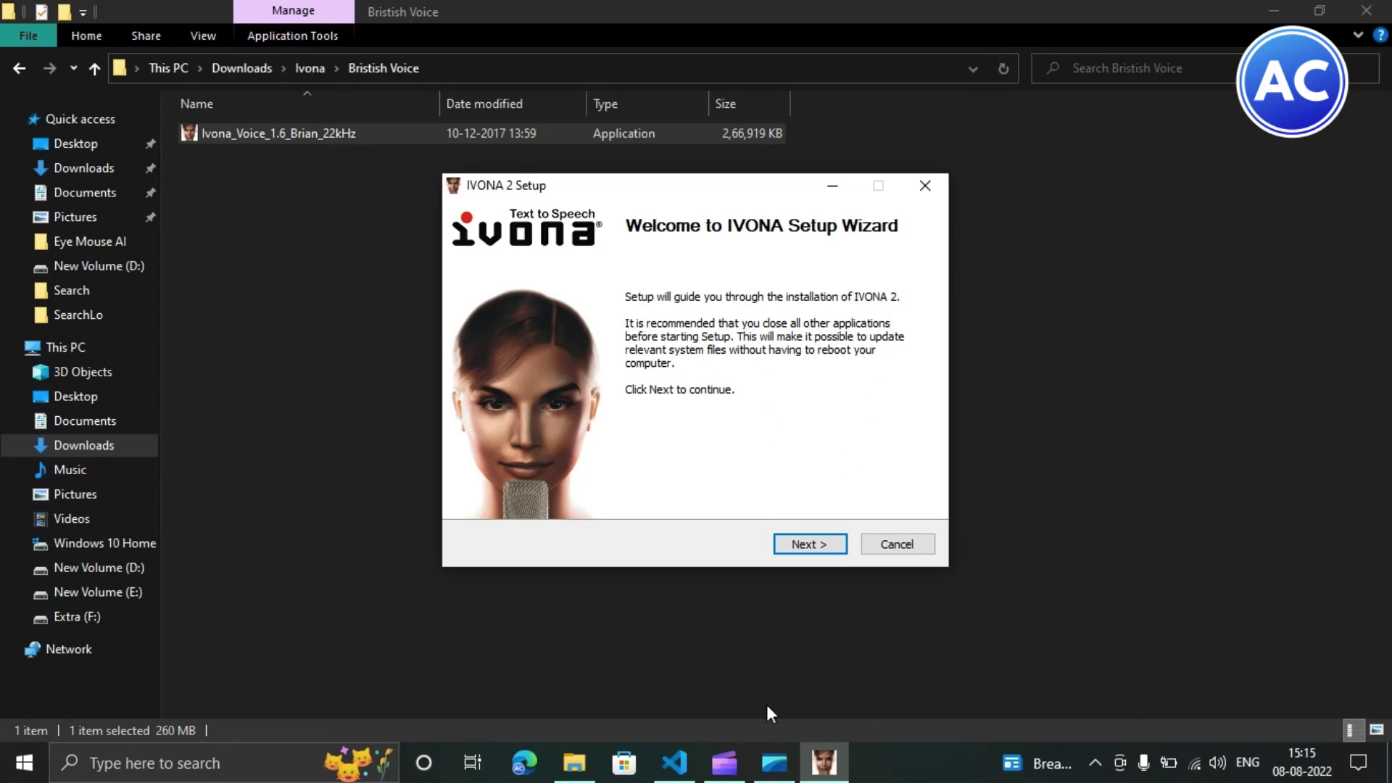
click(810, 545)
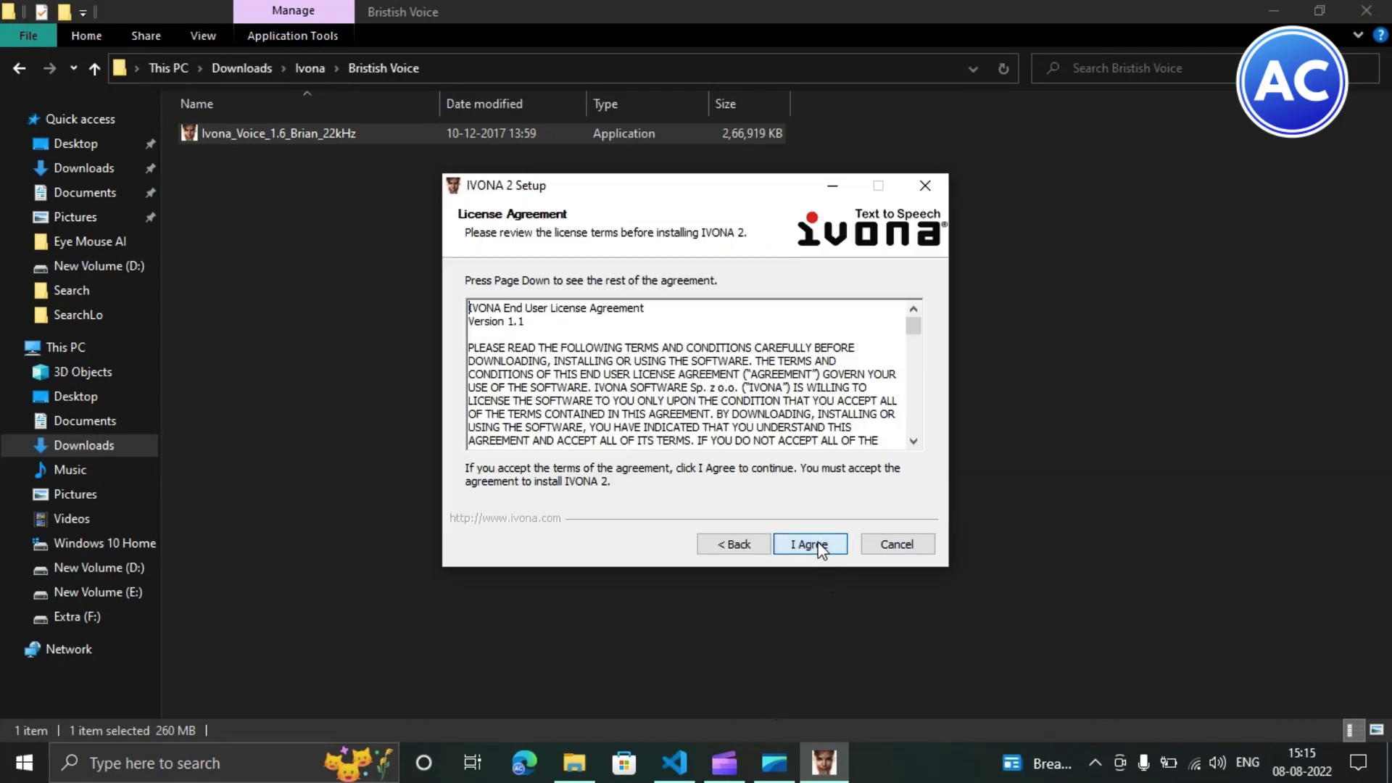
click(810, 545)
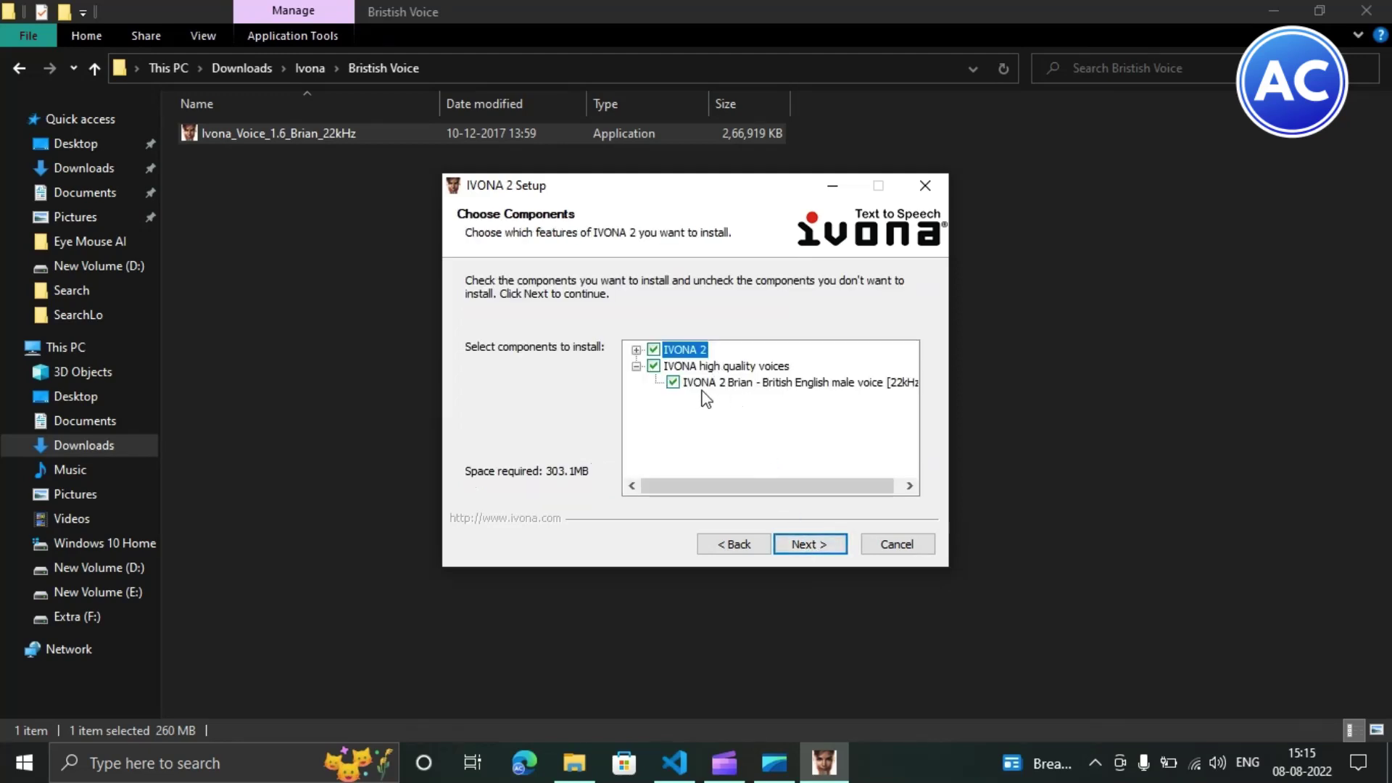
Install IVONA 2 with the Brian voice components in the default folder and finish the installer
click(819, 547)
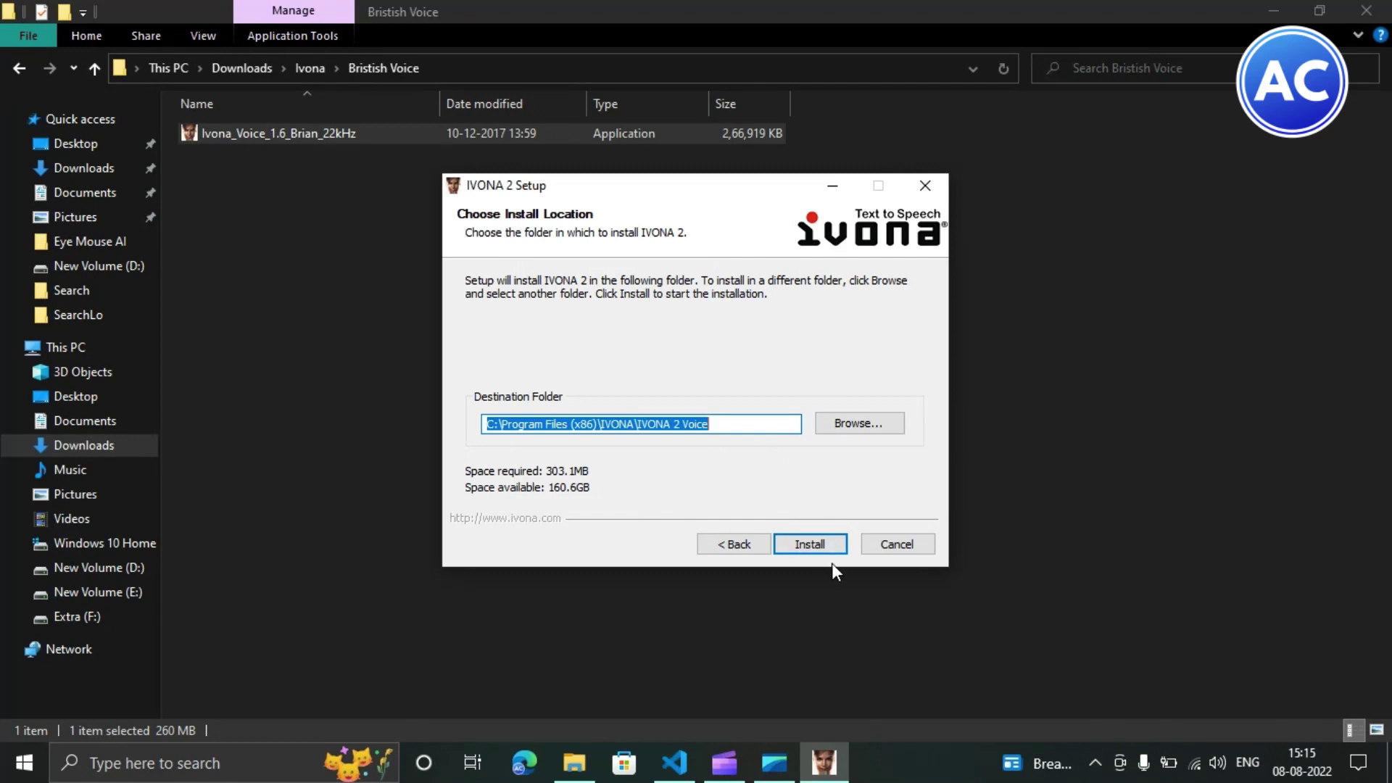
click(811, 545)
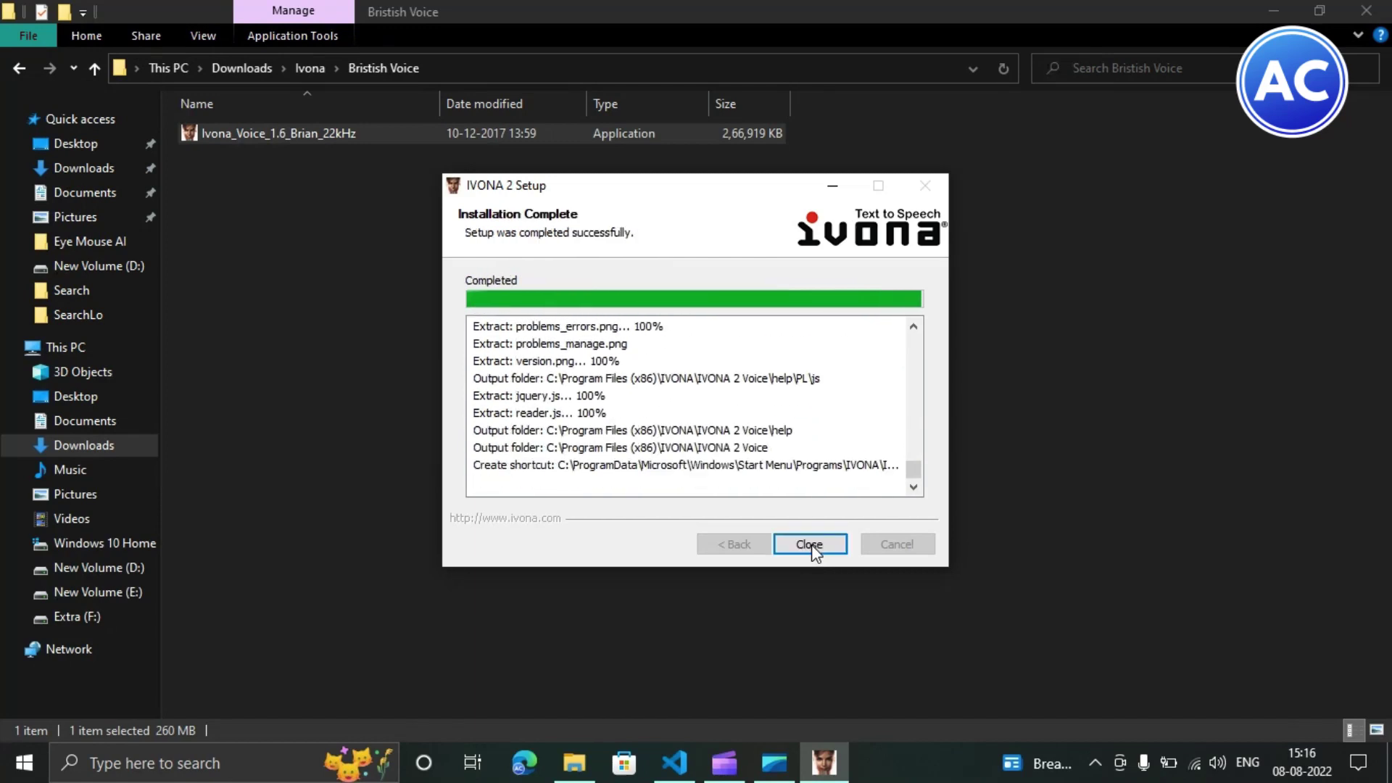
click(811, 544)
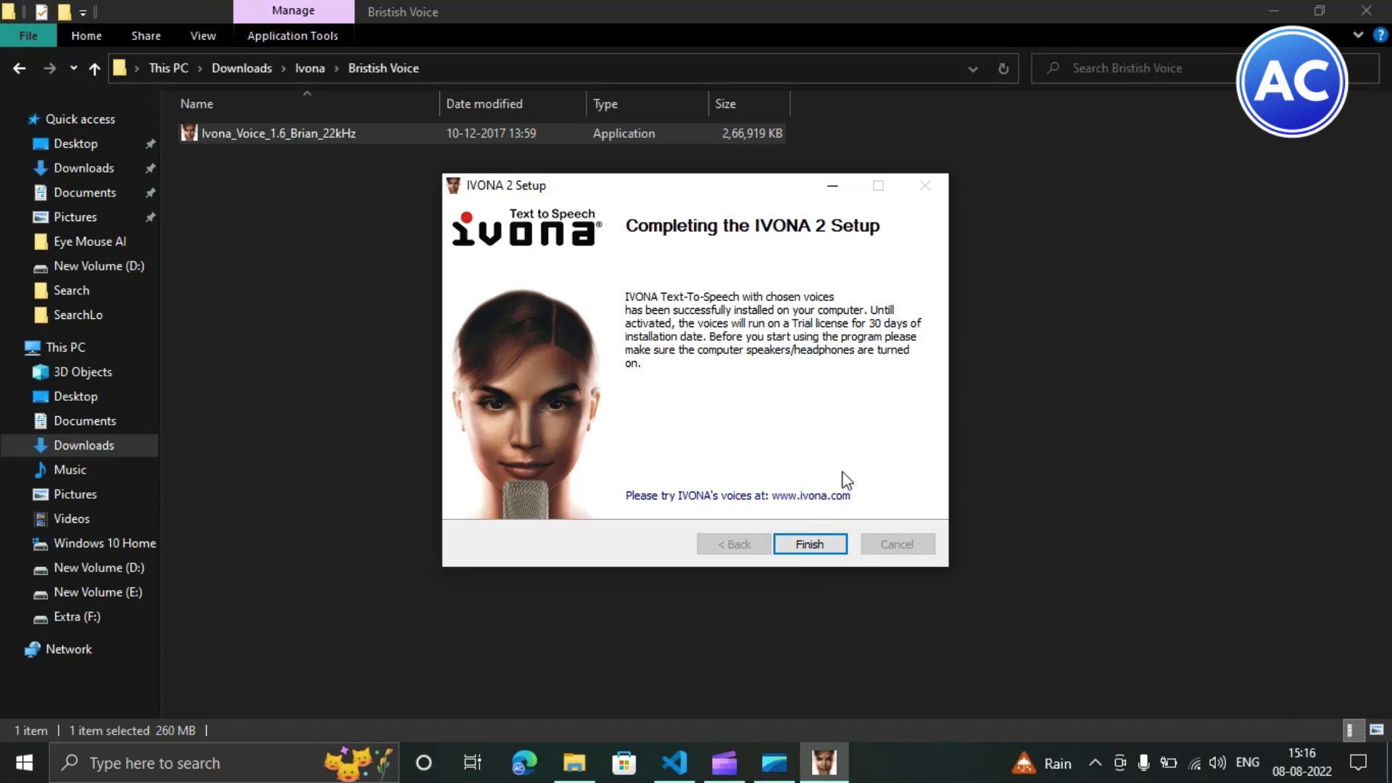
click(810, 544)
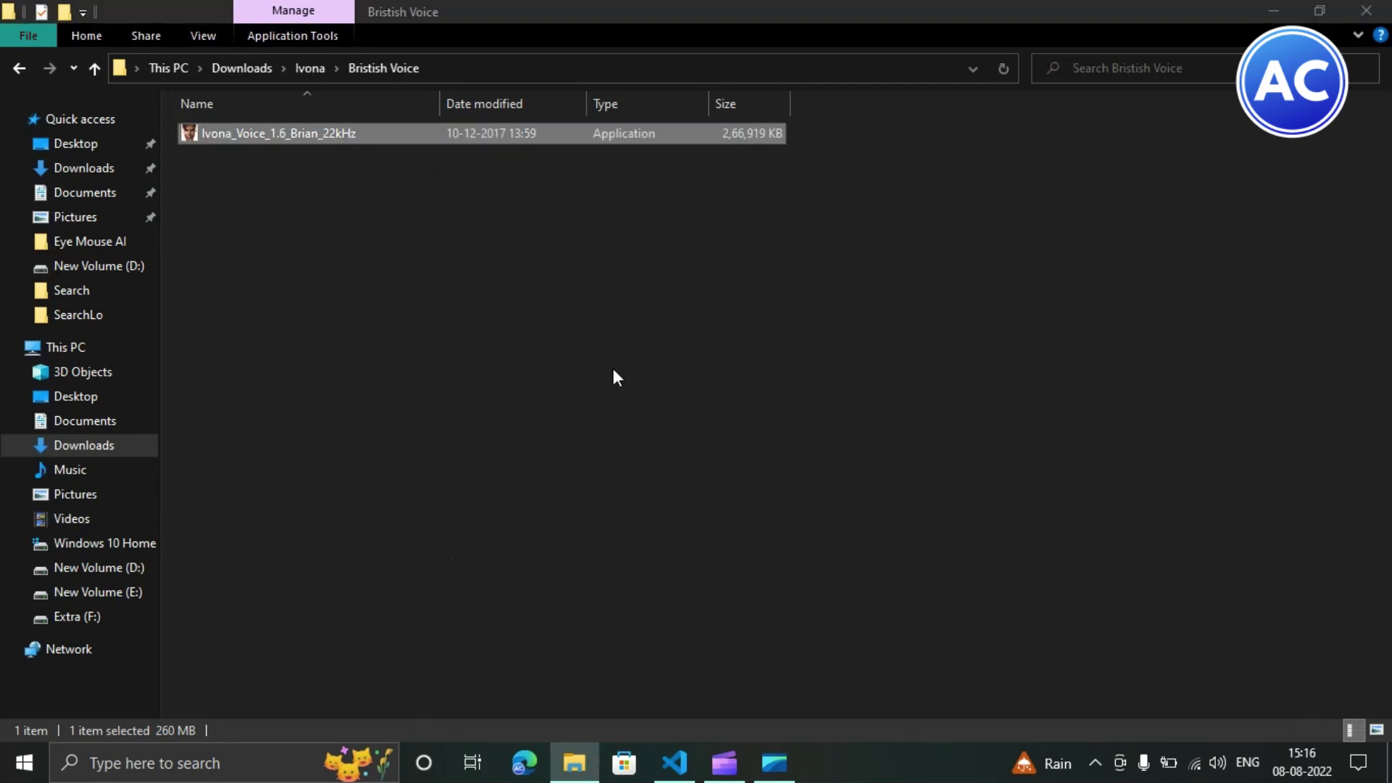
Copy ivona_sapi5_voice_v1.6.60.dll from the Ivona\Crack folder
click(95, 68)
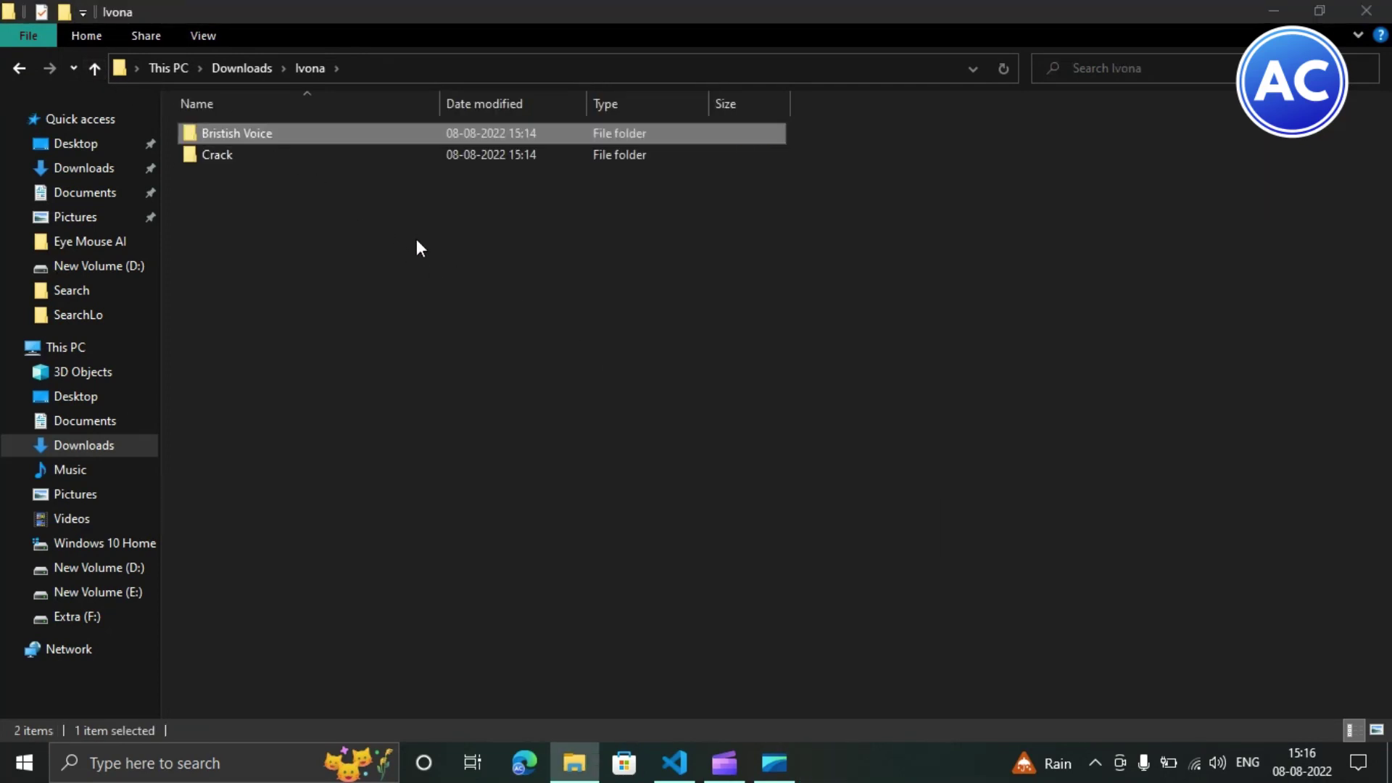
click(480, 235)
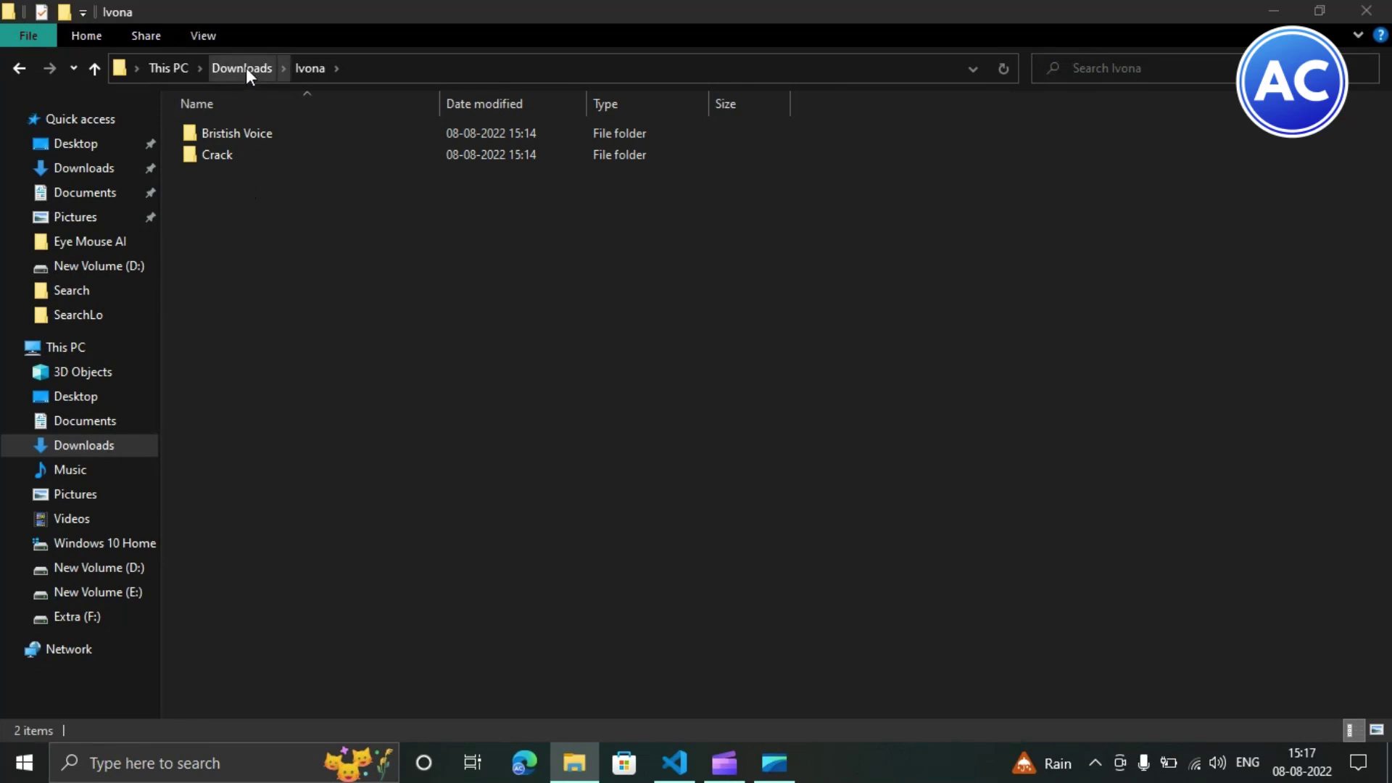
double_click(247, 145)
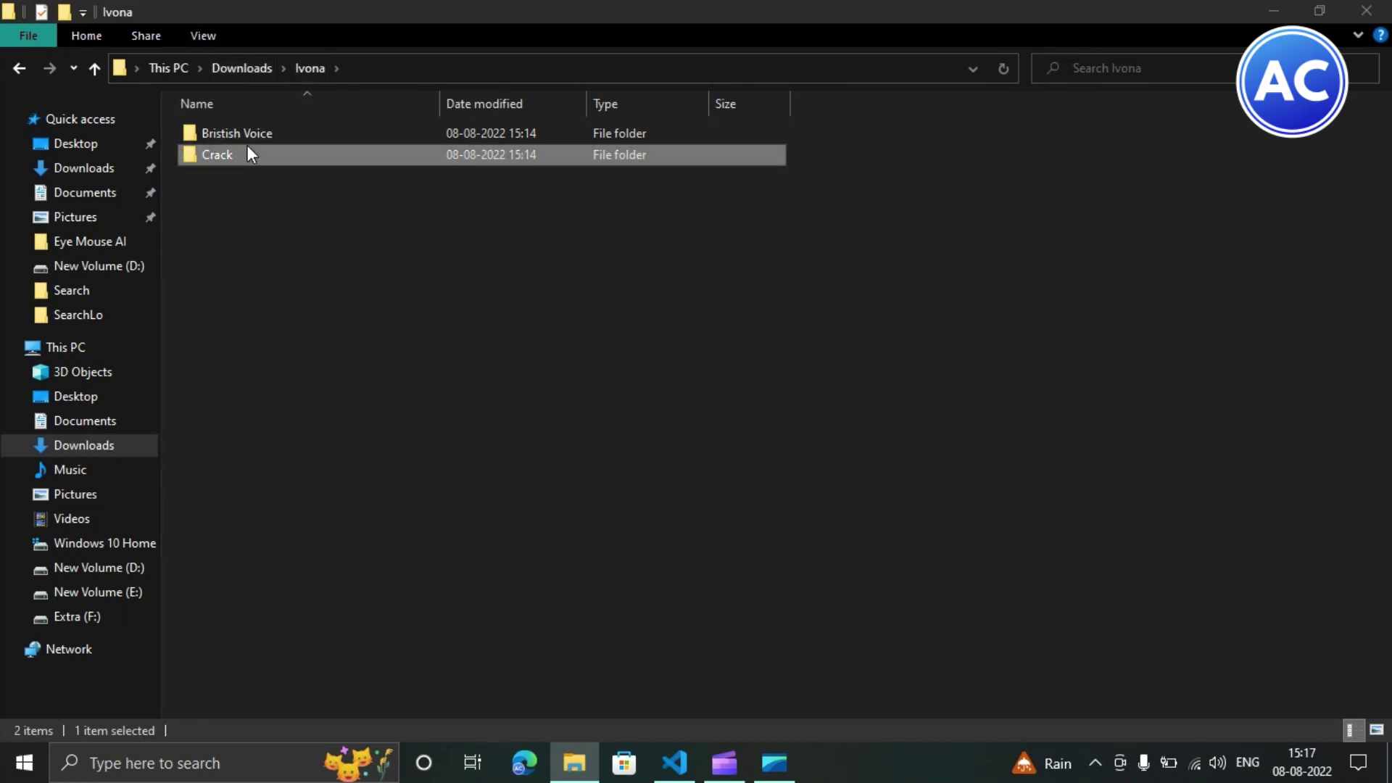
mouse_move(274, 134)
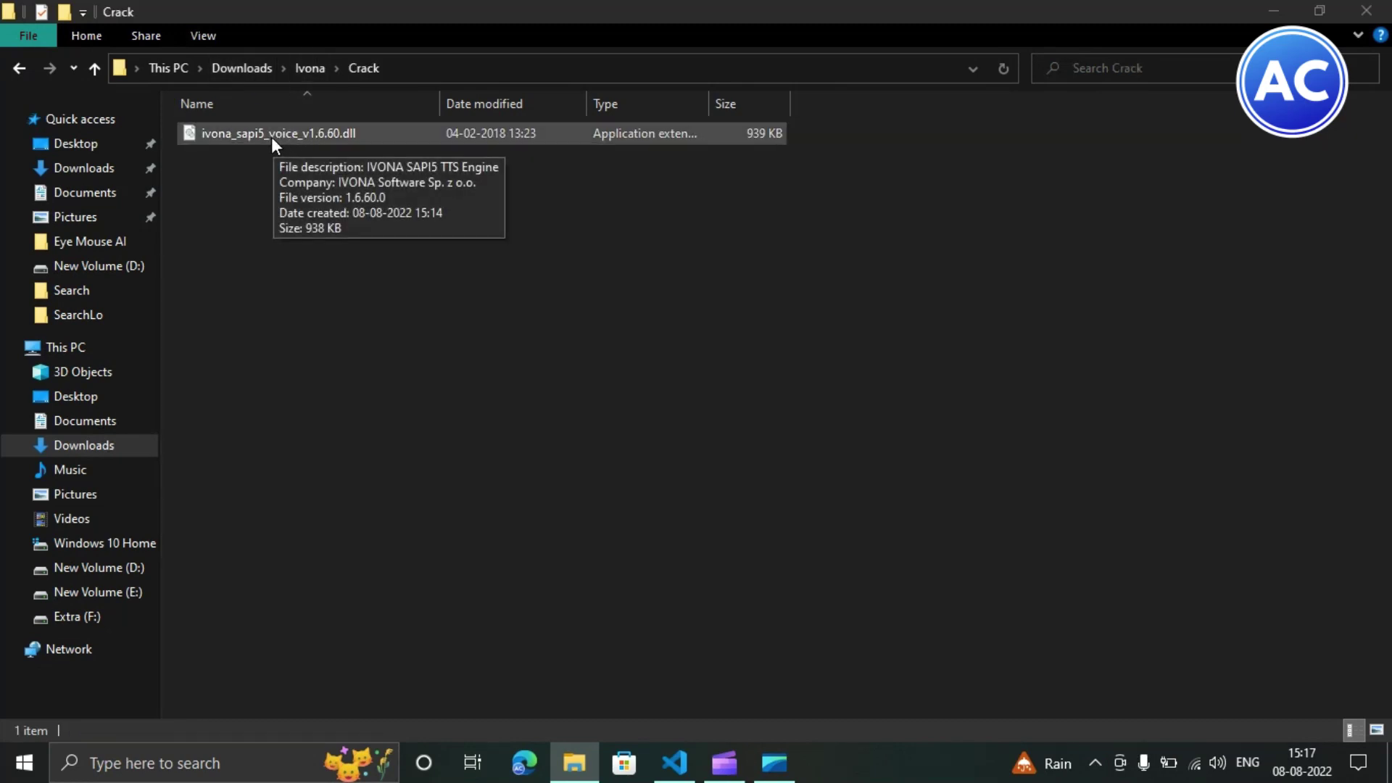
click(314, 131)
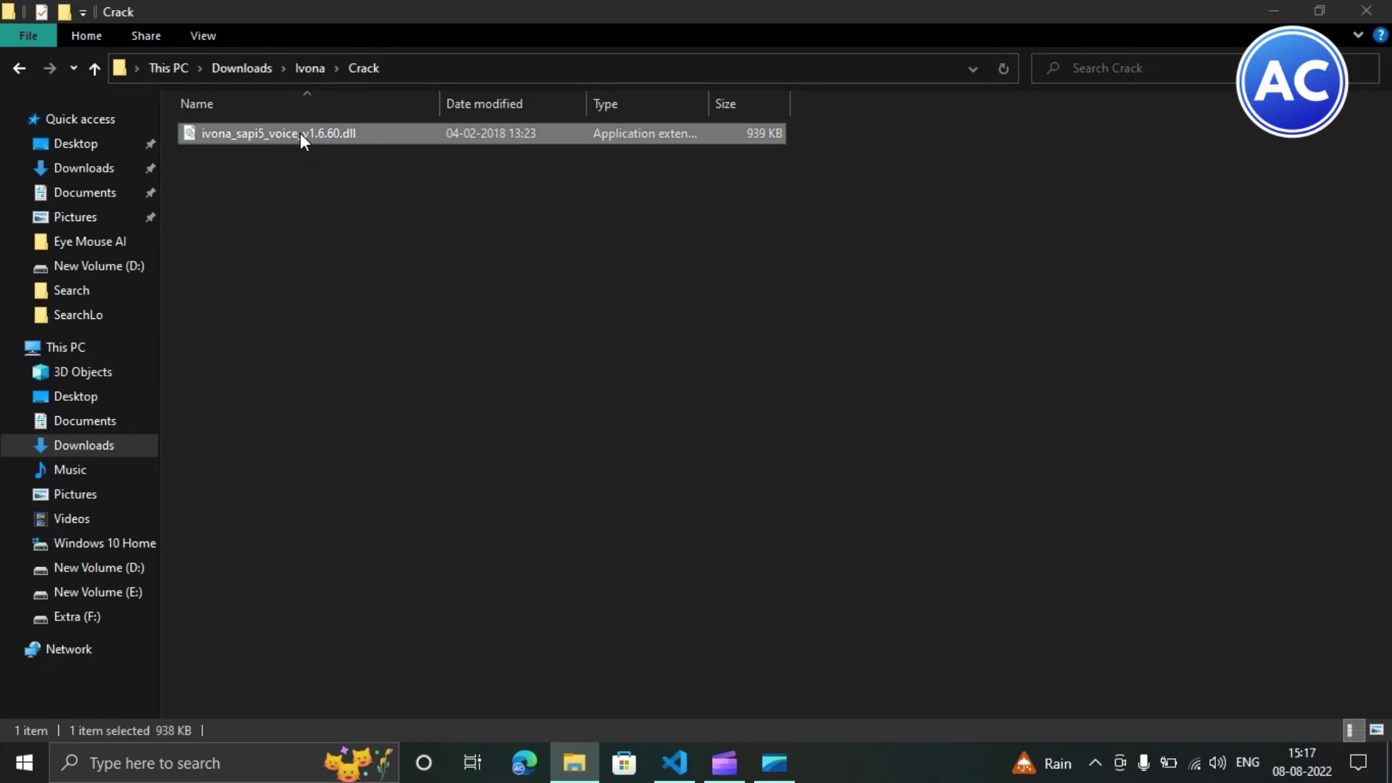
right_click(300, 133)
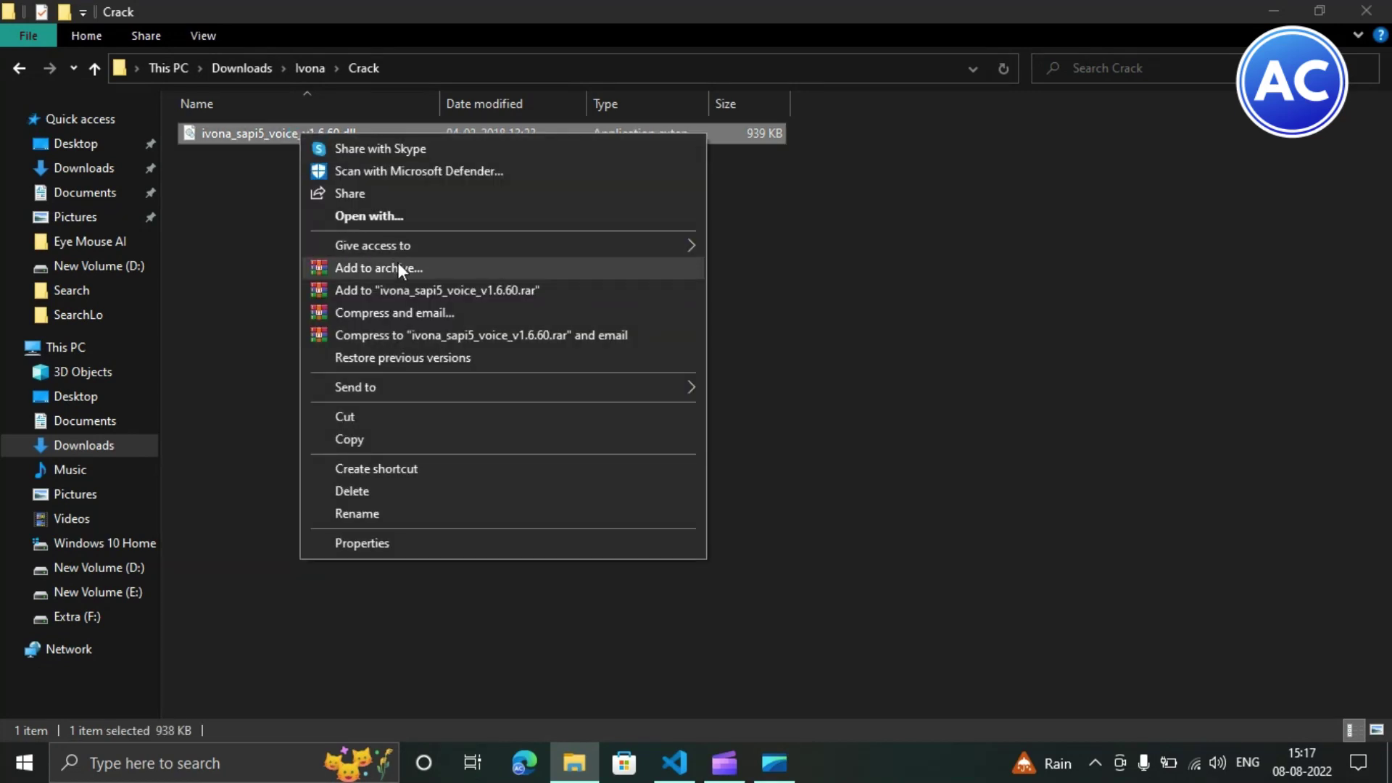
click(382, 443)
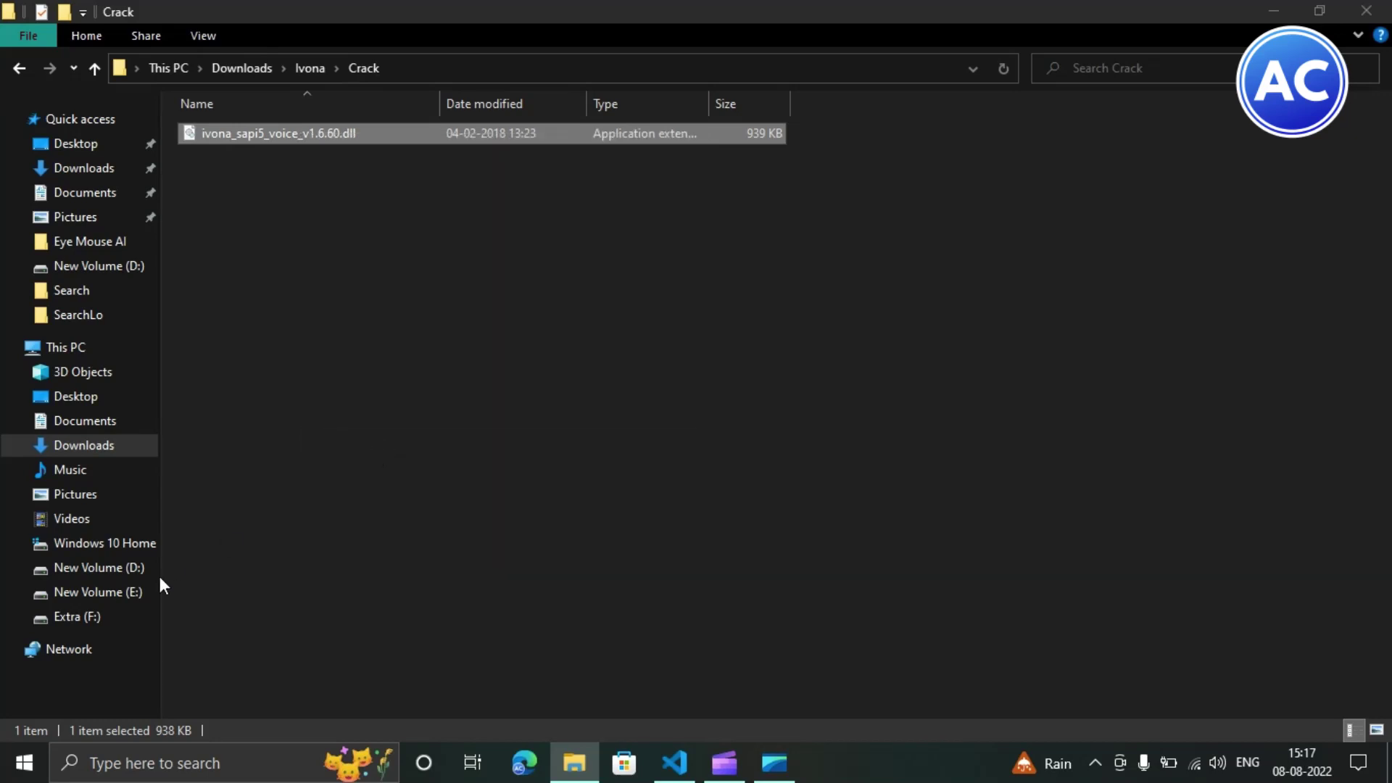
Paste the dll into C:\Program Files (x86)\IVONA\IVONA 2 Voice\x64 with administrator permission
click(124, 544)
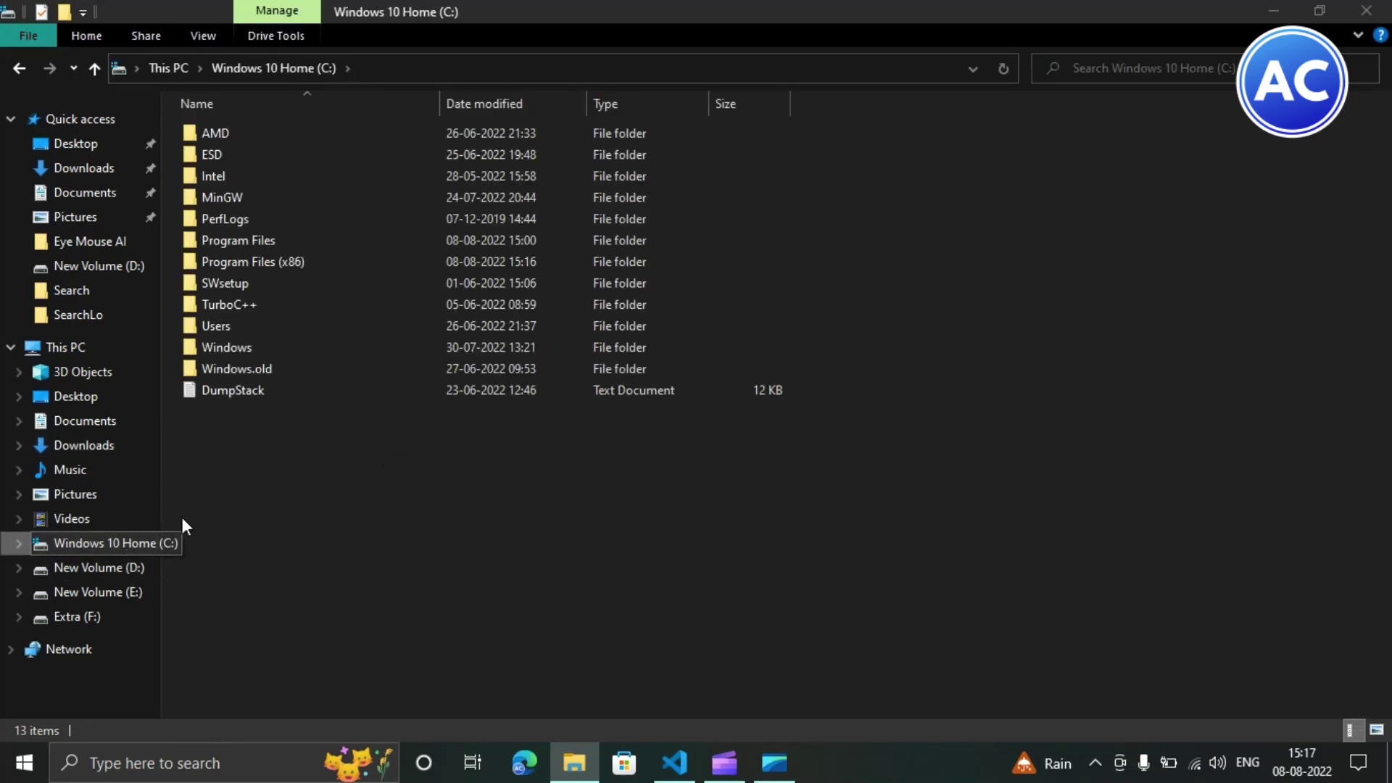
double_click(396, 261)
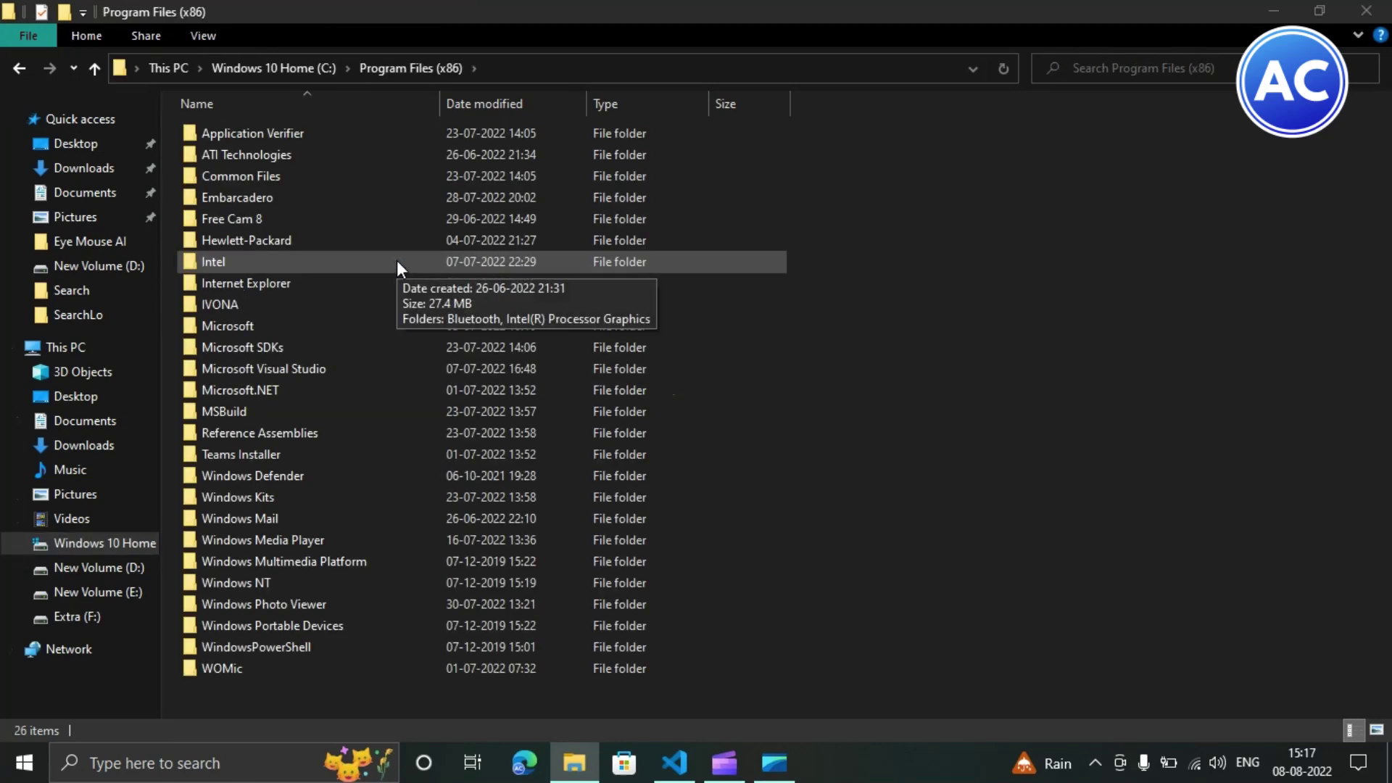
double_click(293, 304)
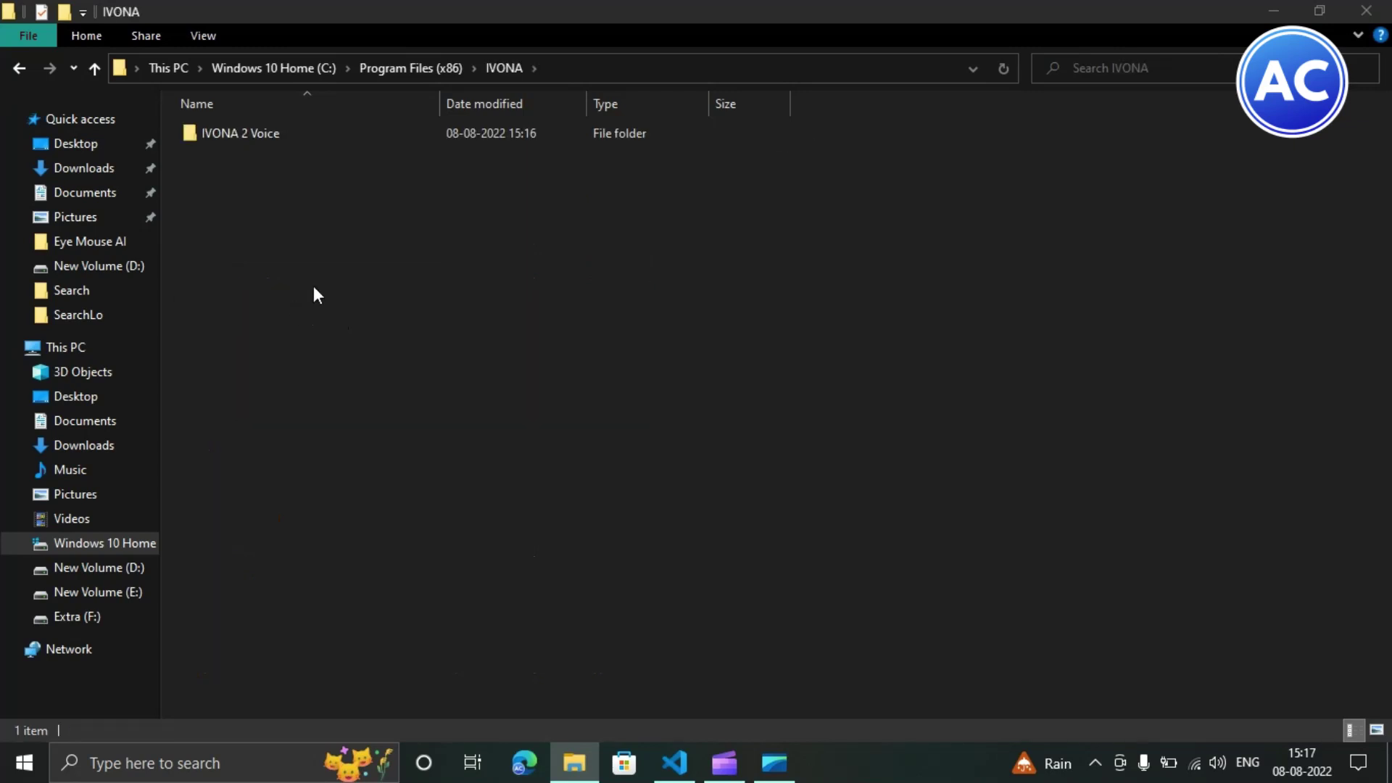
double_click(273, 133)
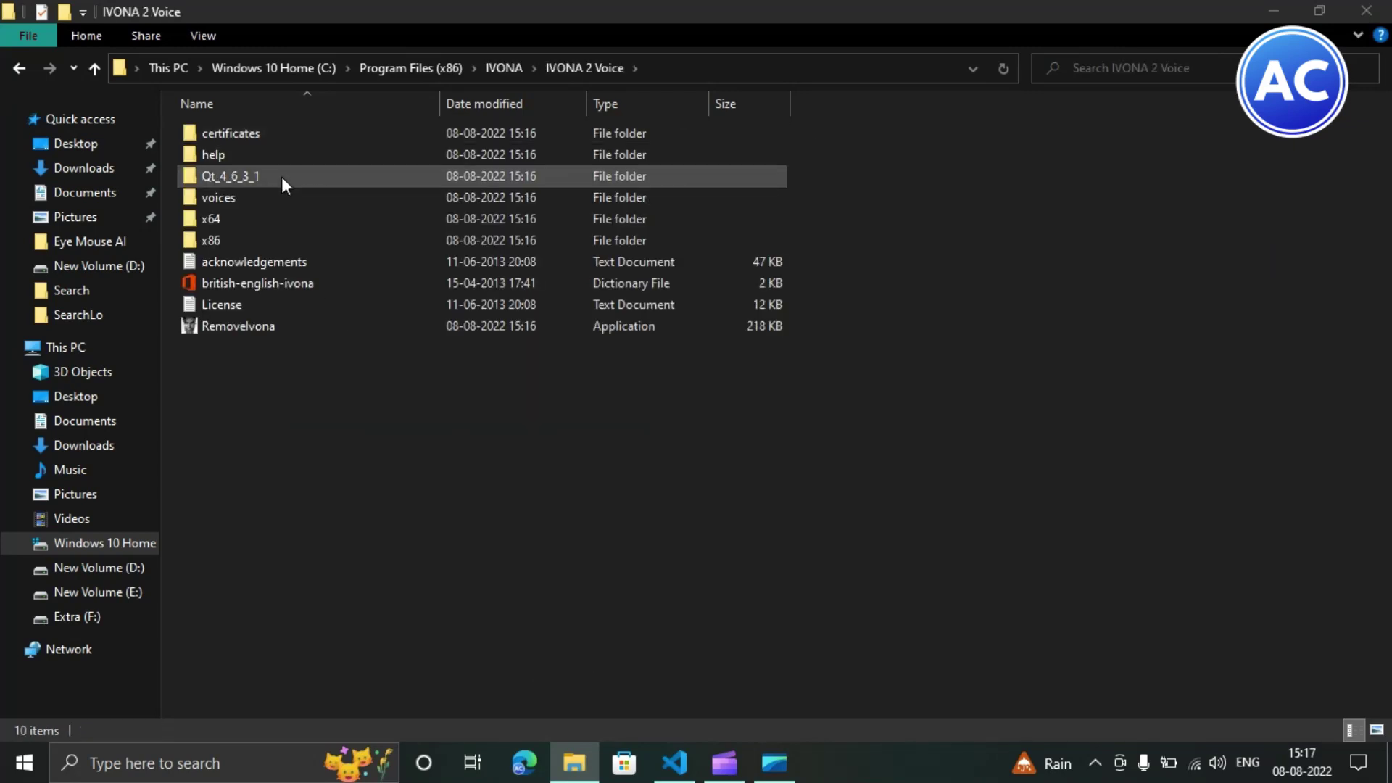
double_click(259, 219)
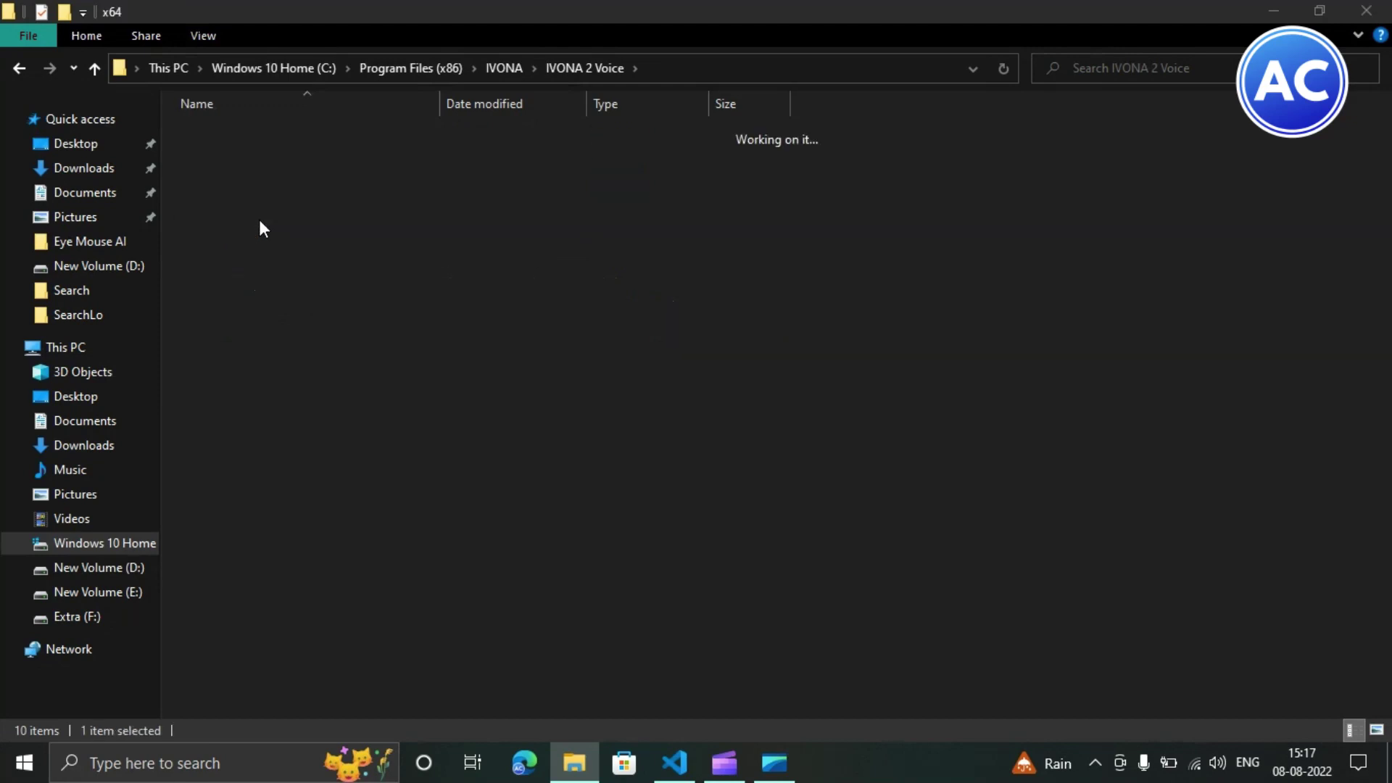
right_click(366, 318)
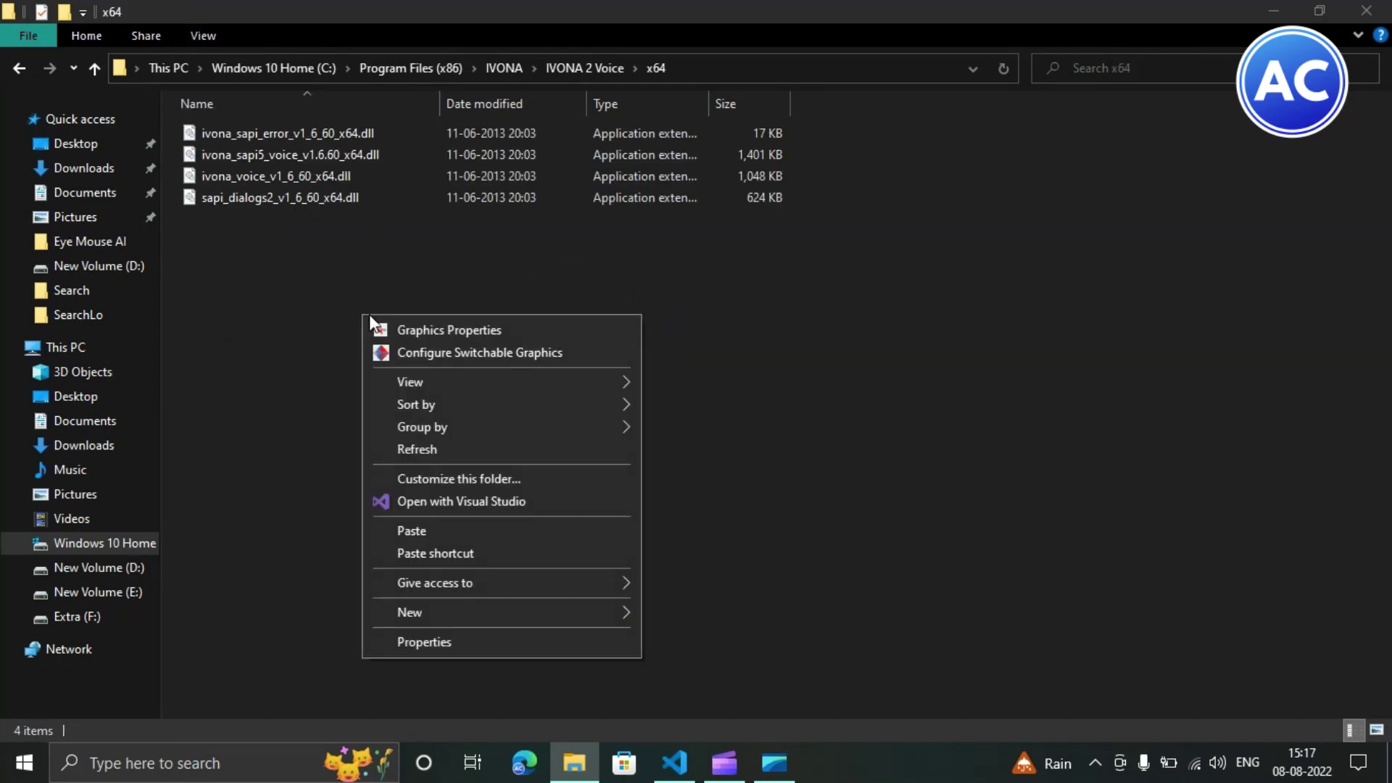
click(497, 535)
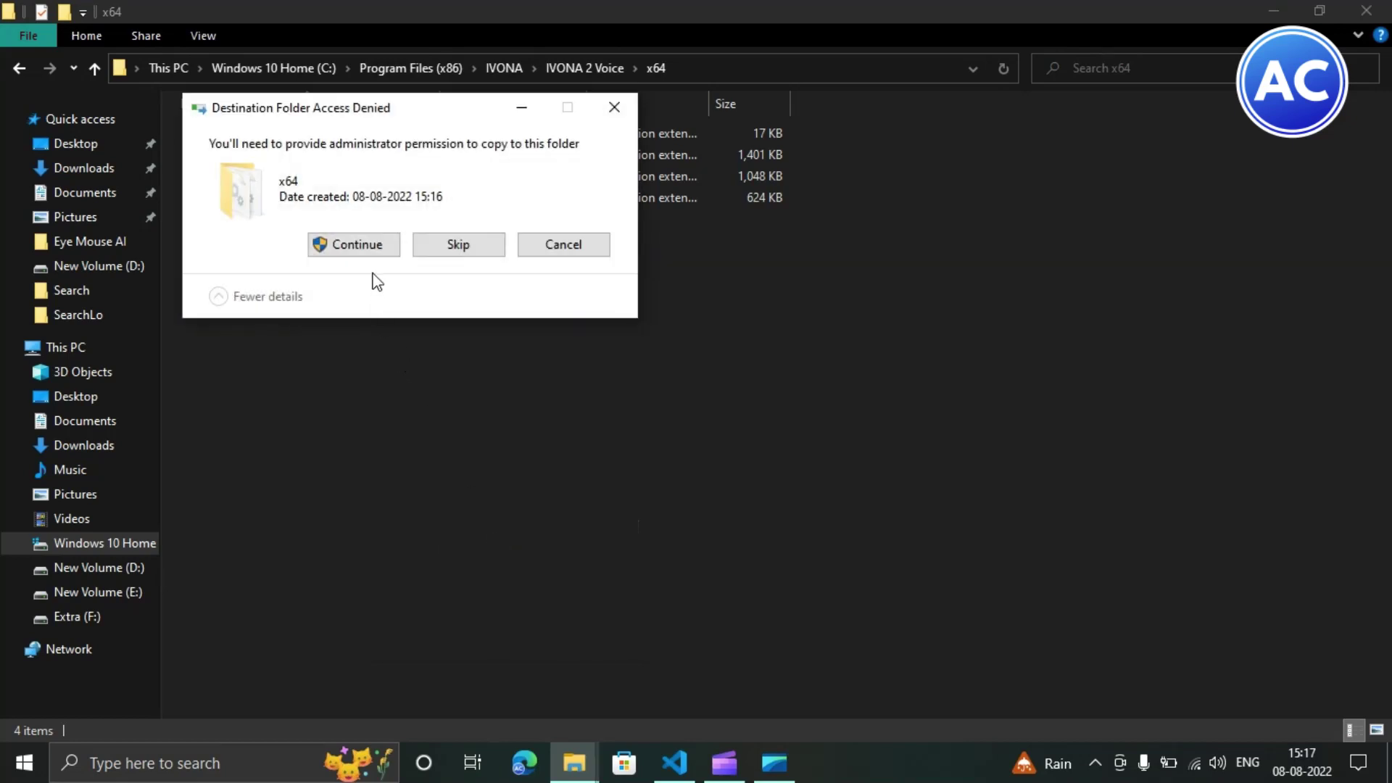
click(367, 257)
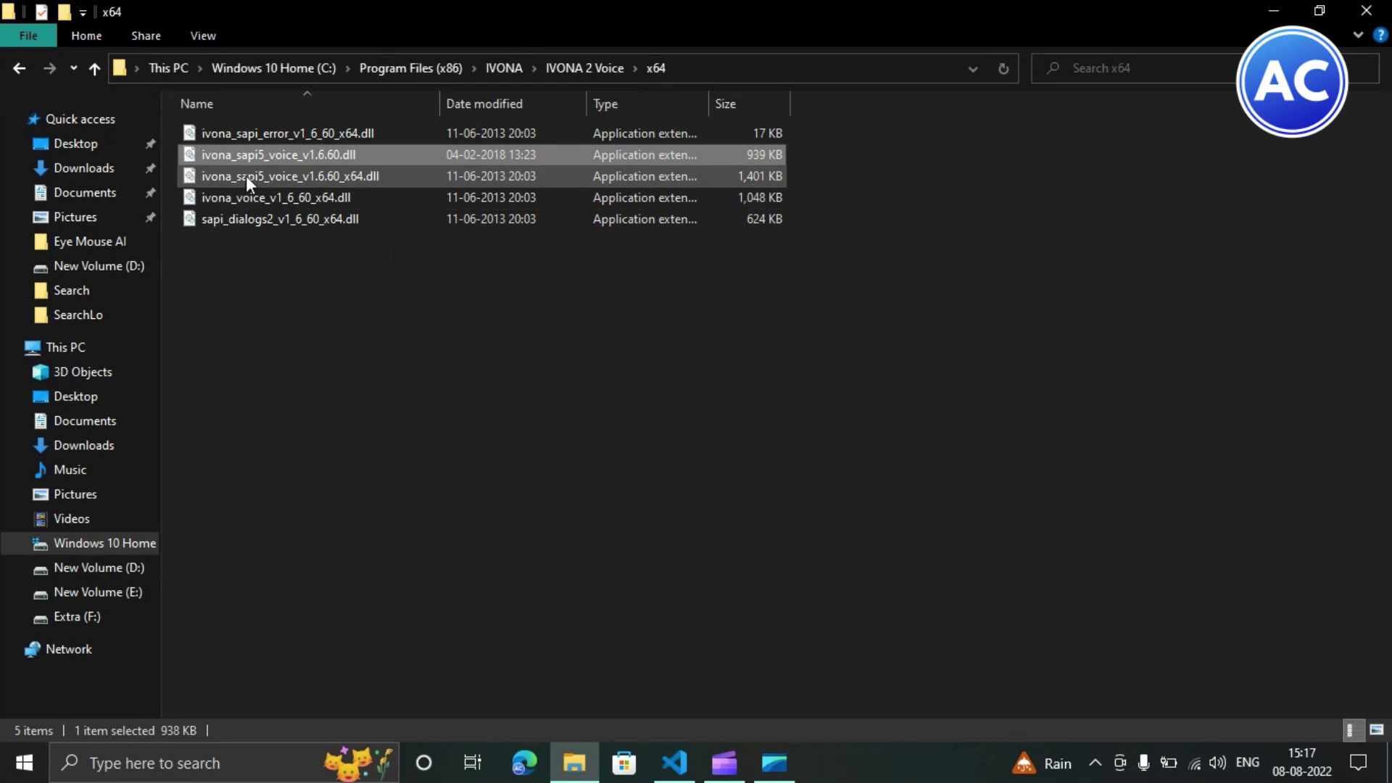
Navigate back up from x64 to the Program Files (x86) folder
right_click(291, 280)
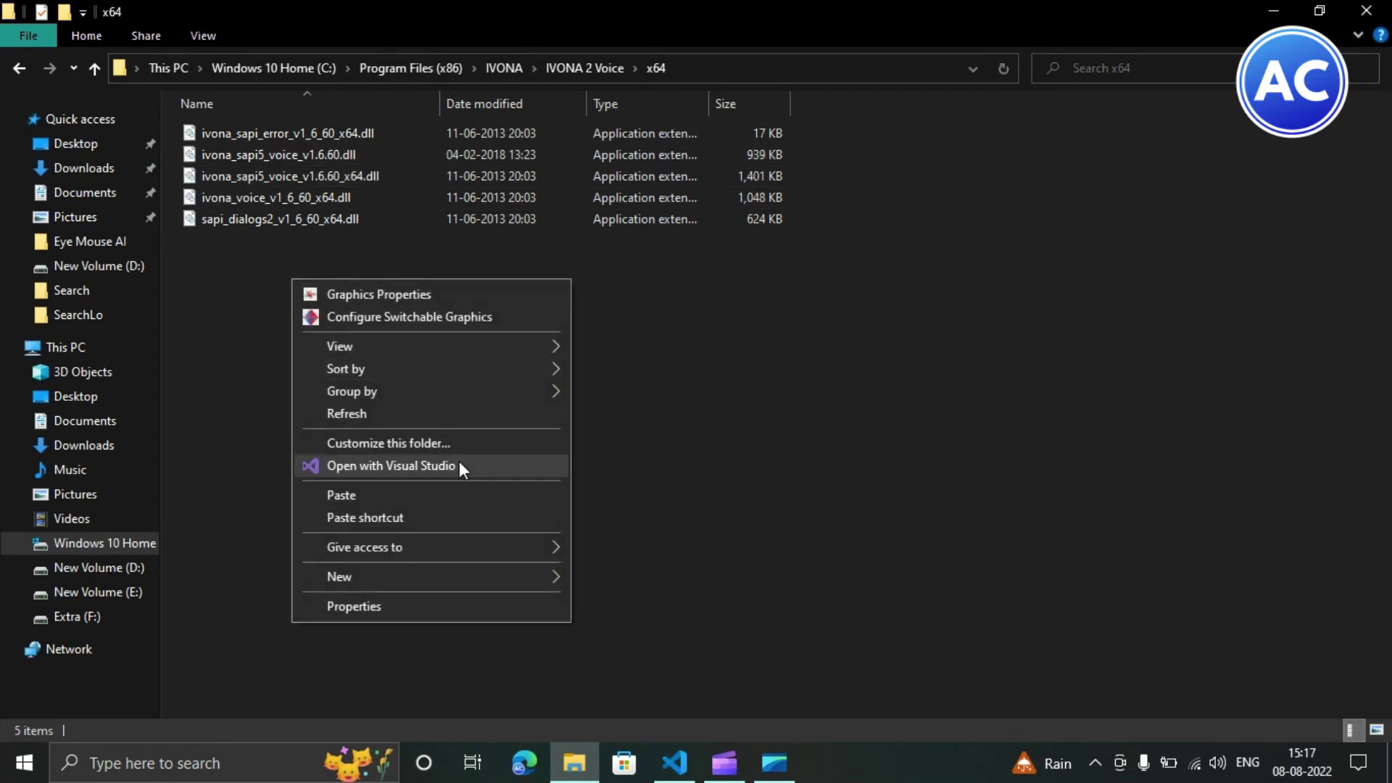
click(460, 412)
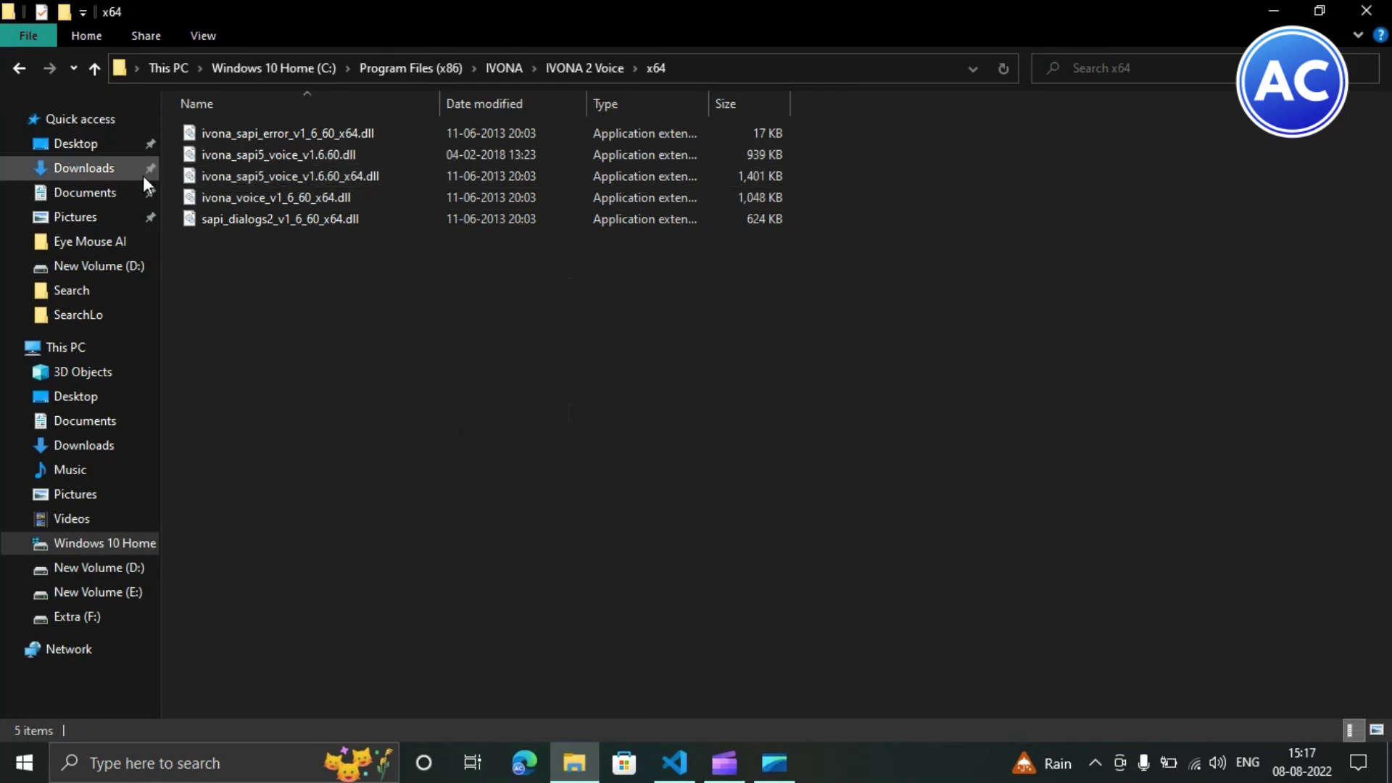
click(99, 68)
click(575, 415)
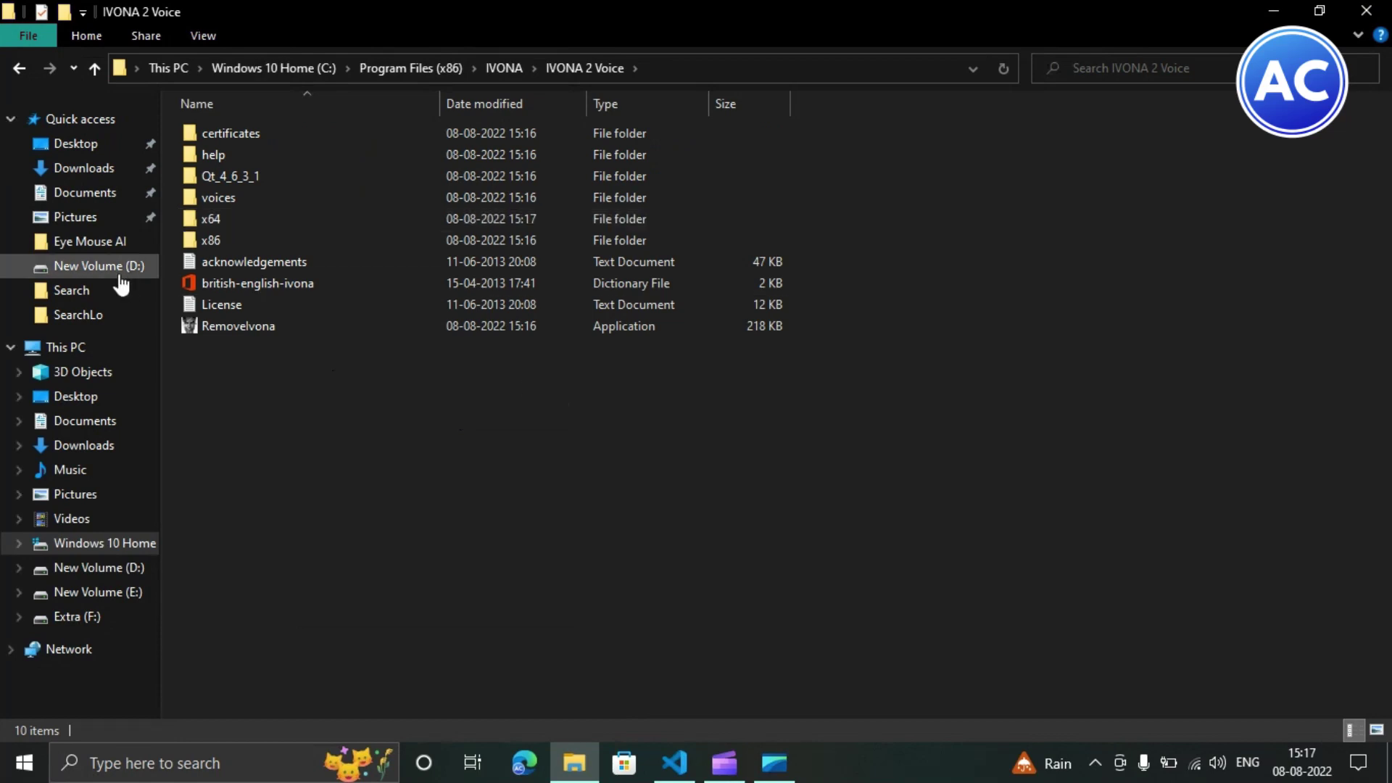
click(95, 67)
click(613, 214)
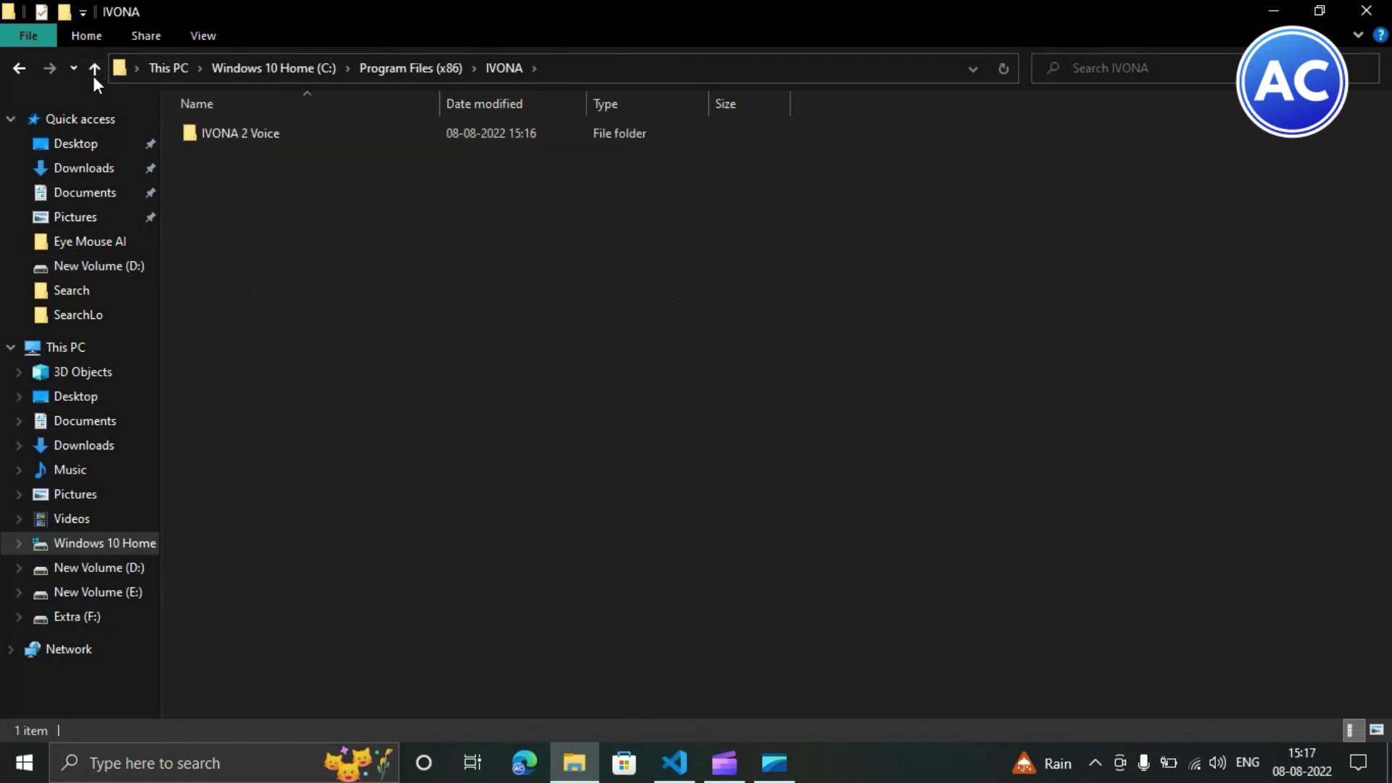
click(95, 68)
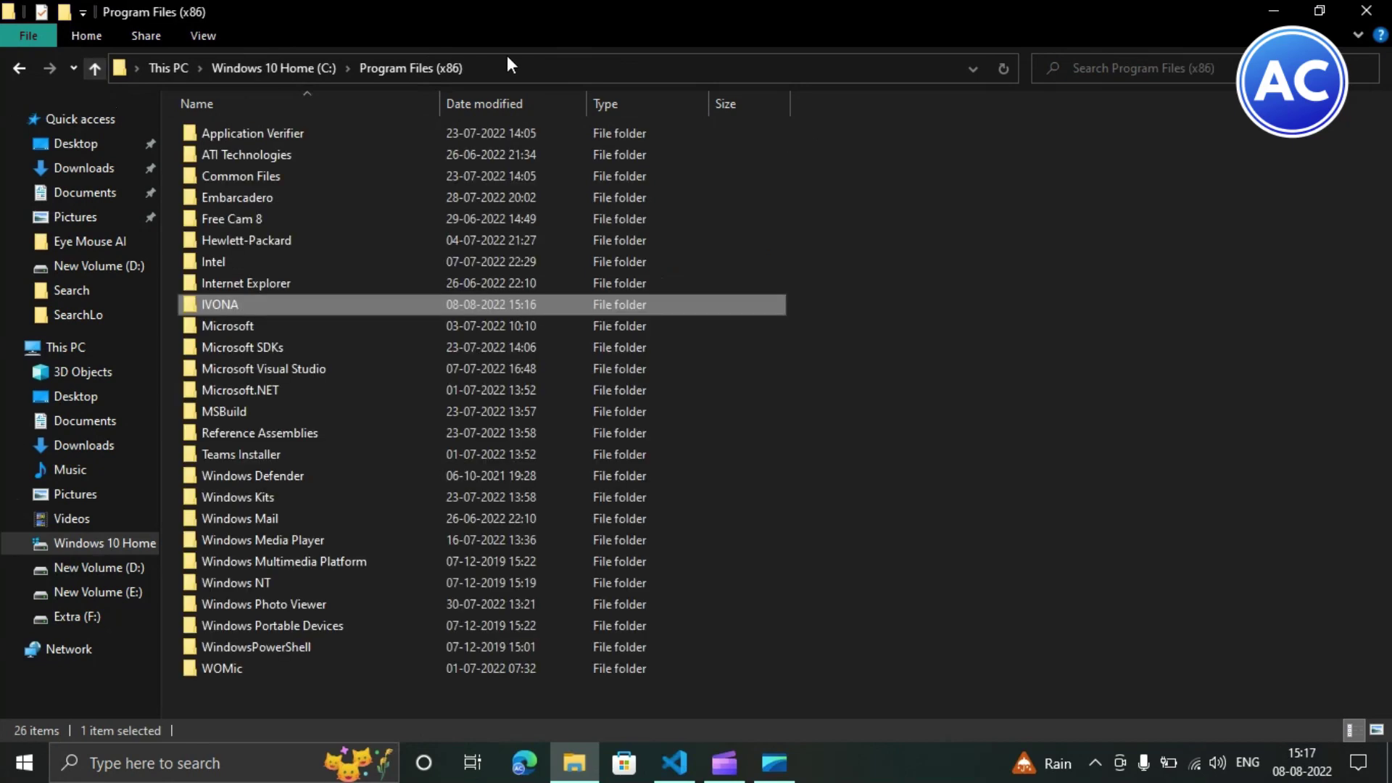
Close File Explorer, refresh the desktop and reach the text-to-speech settings via Control Panel
click(1367, 11)
right_click(696, 270)
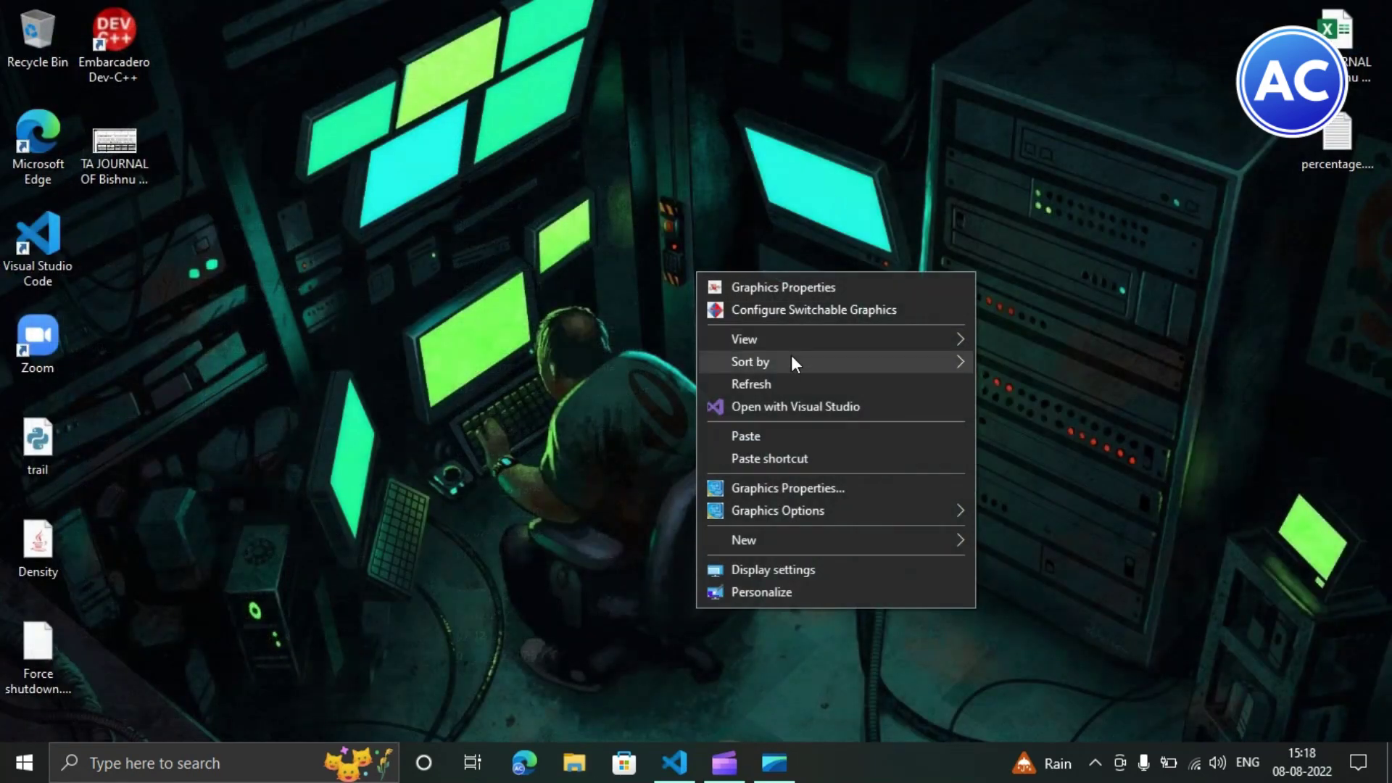
click(789, 384)
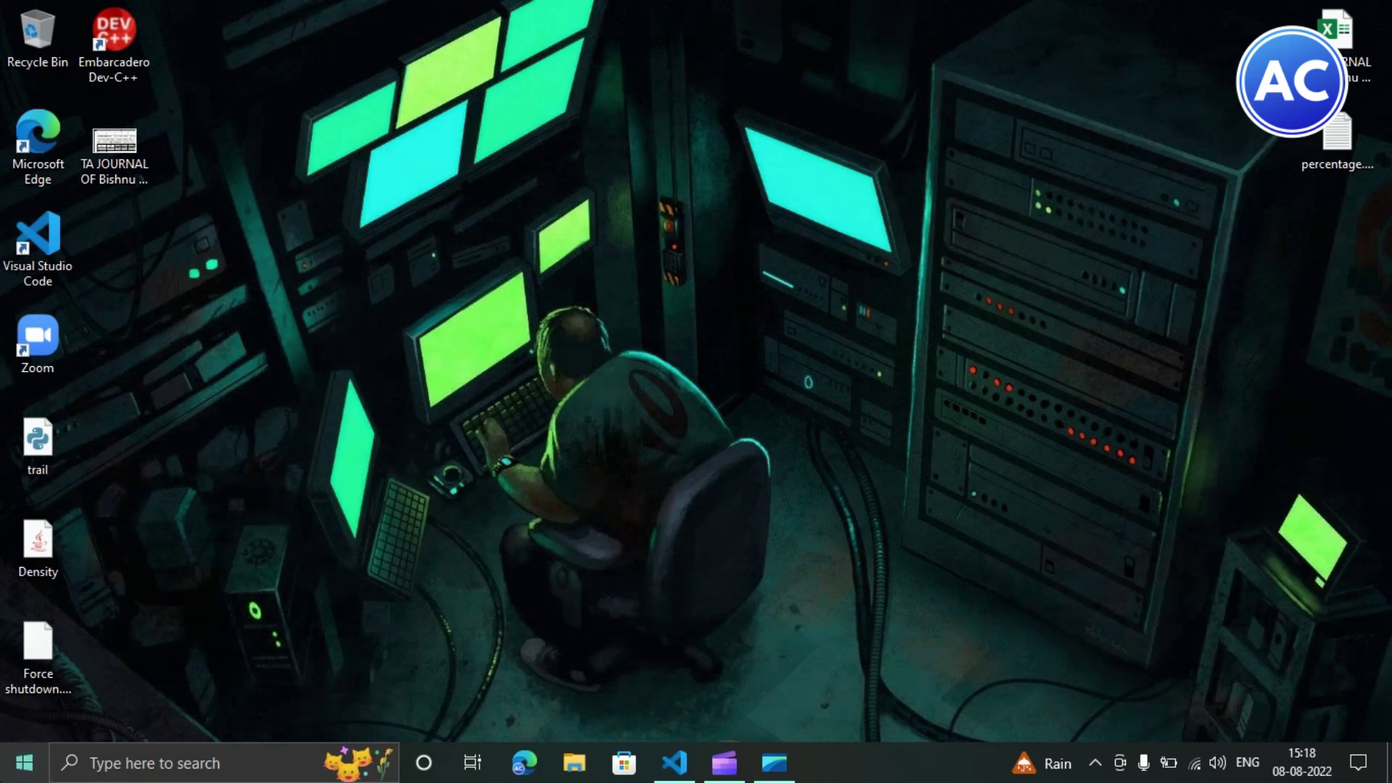
key(super)
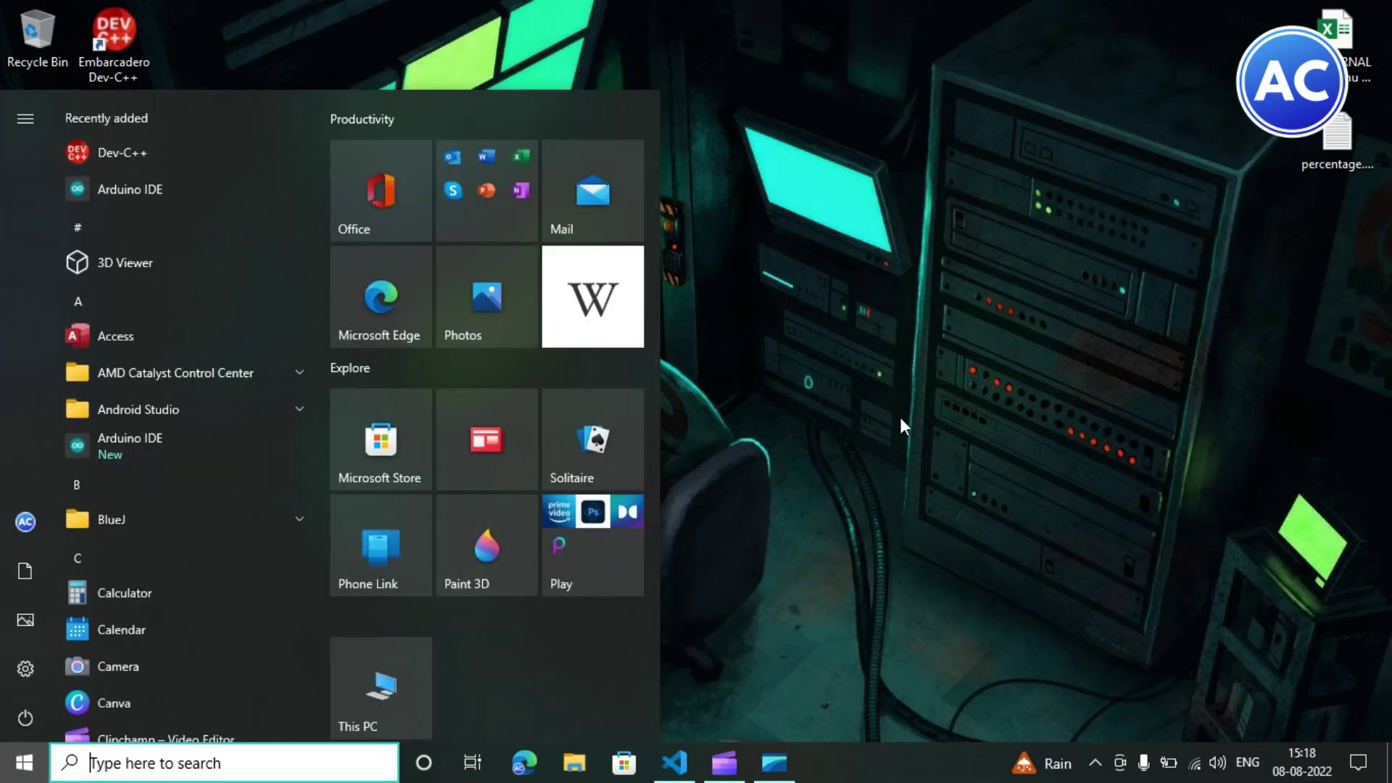
text(contr)
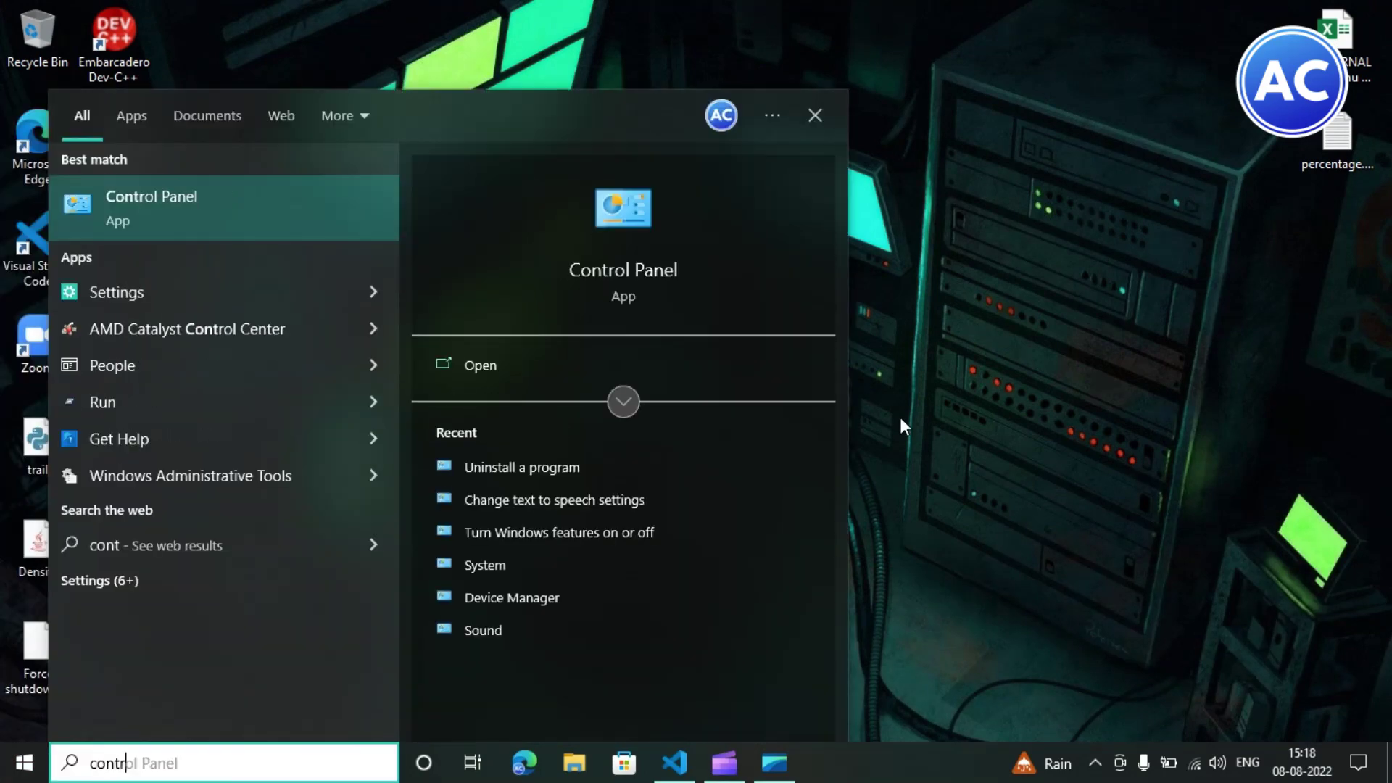
text(o)
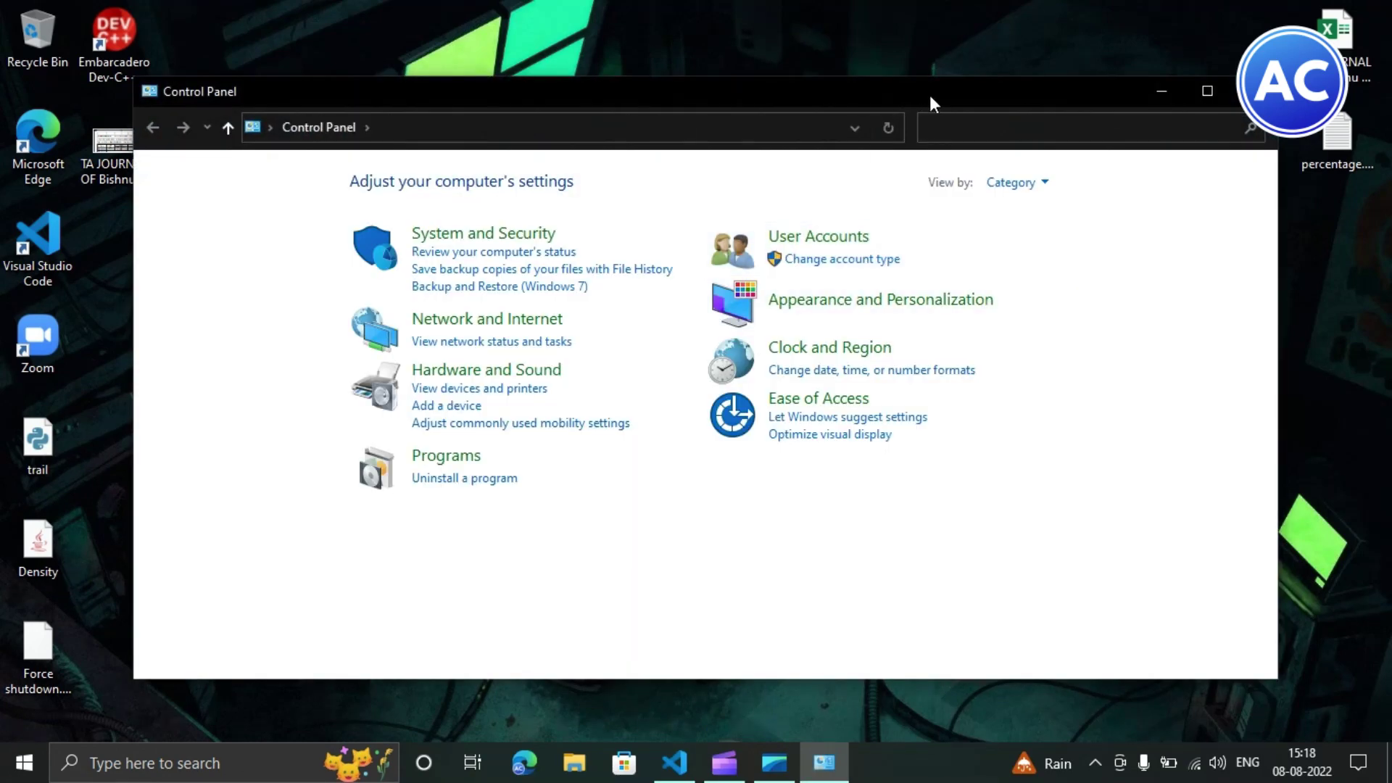
text(tex)
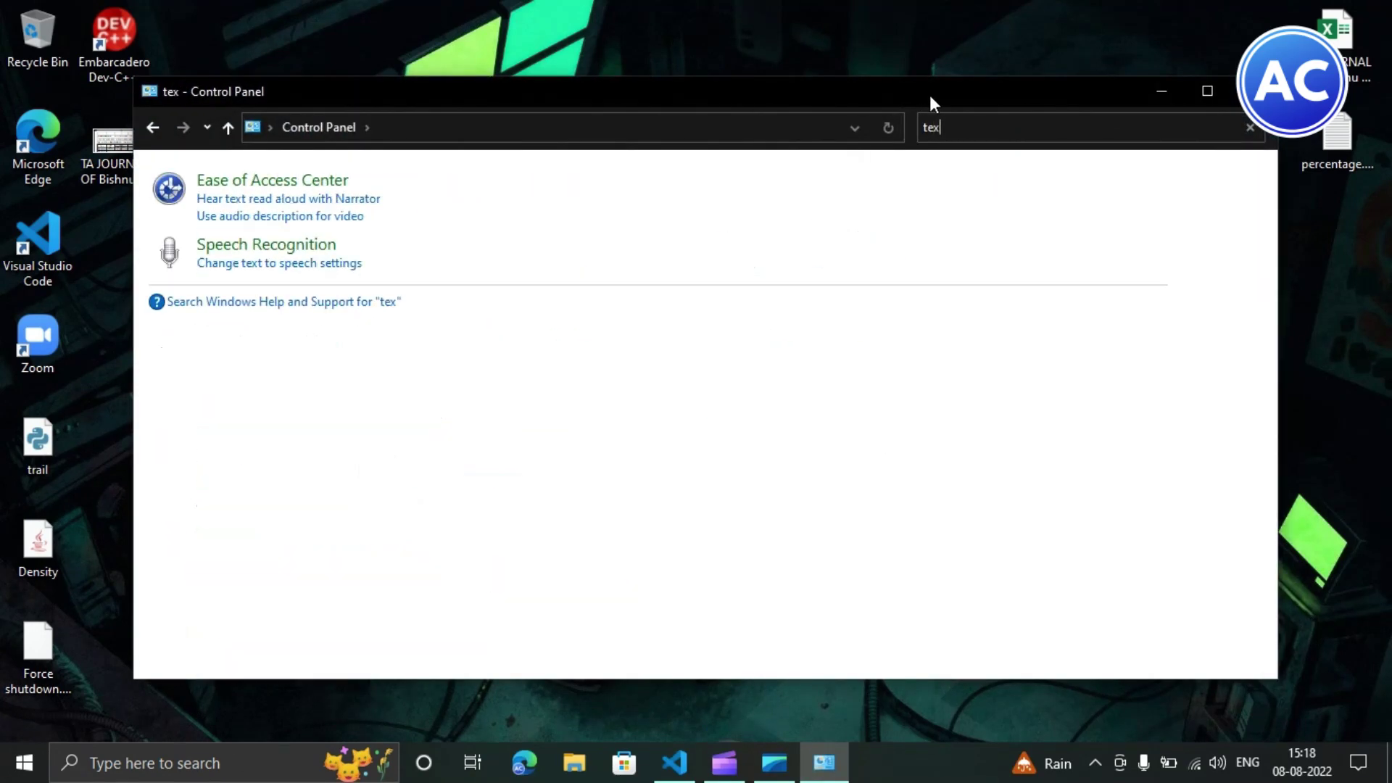
text(t)
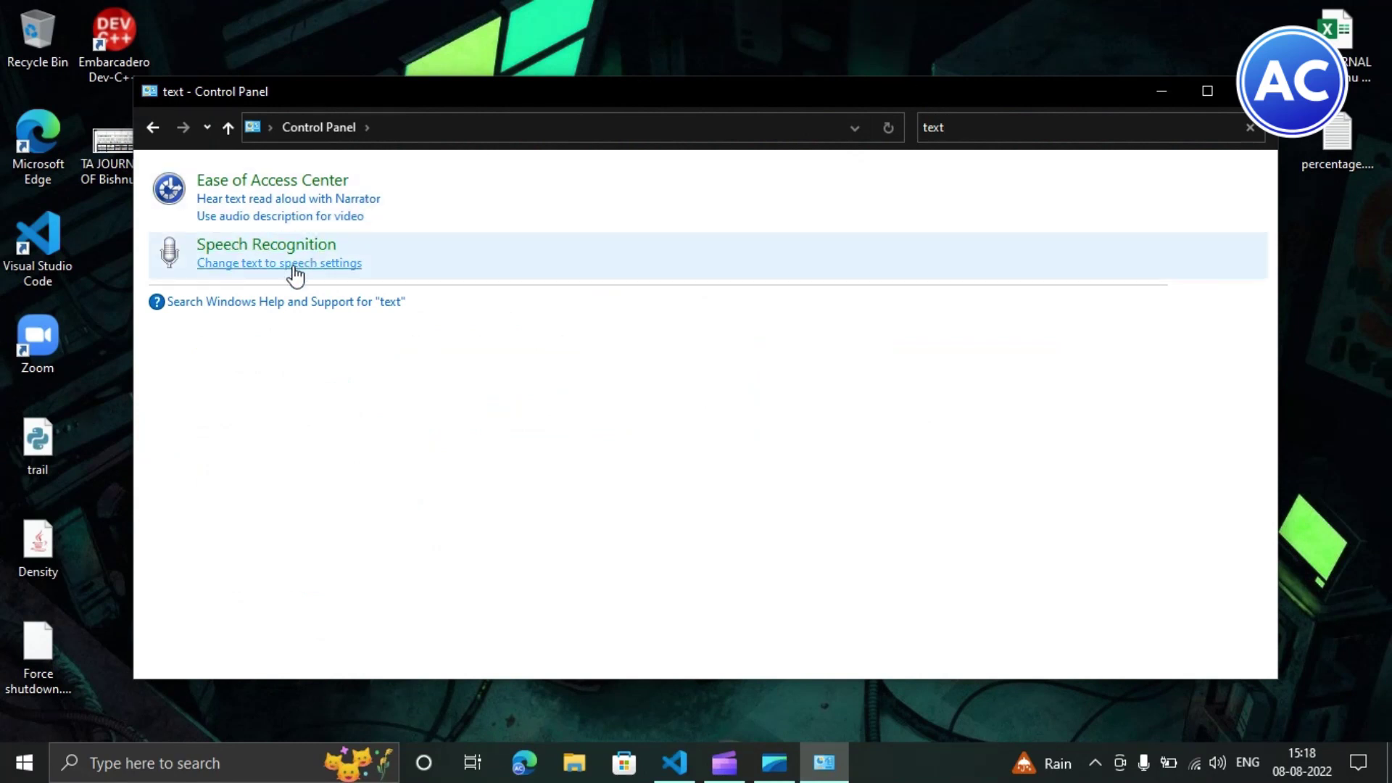
click(293, 264)
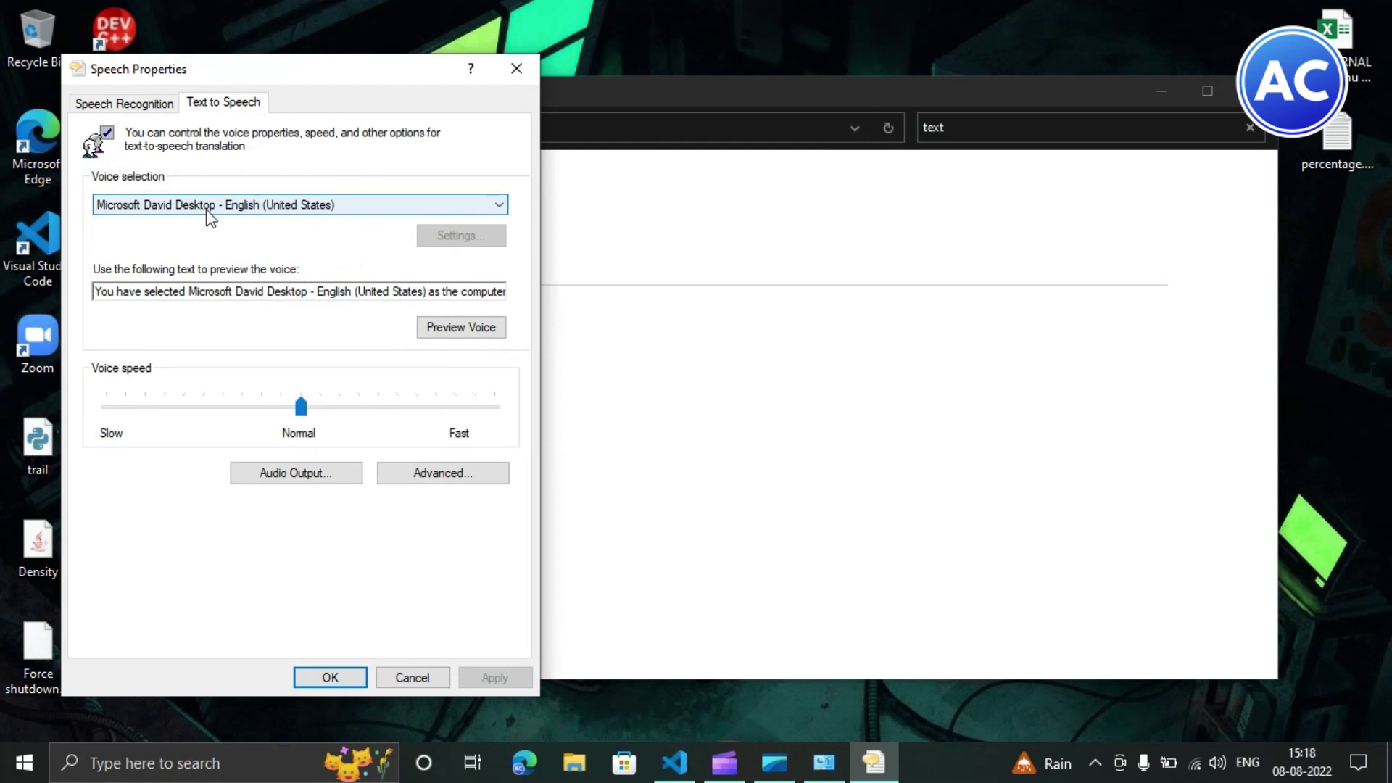
Preview the current voice, then apply IVONA 2 Brian British English male as the default voice
click(460, 330)
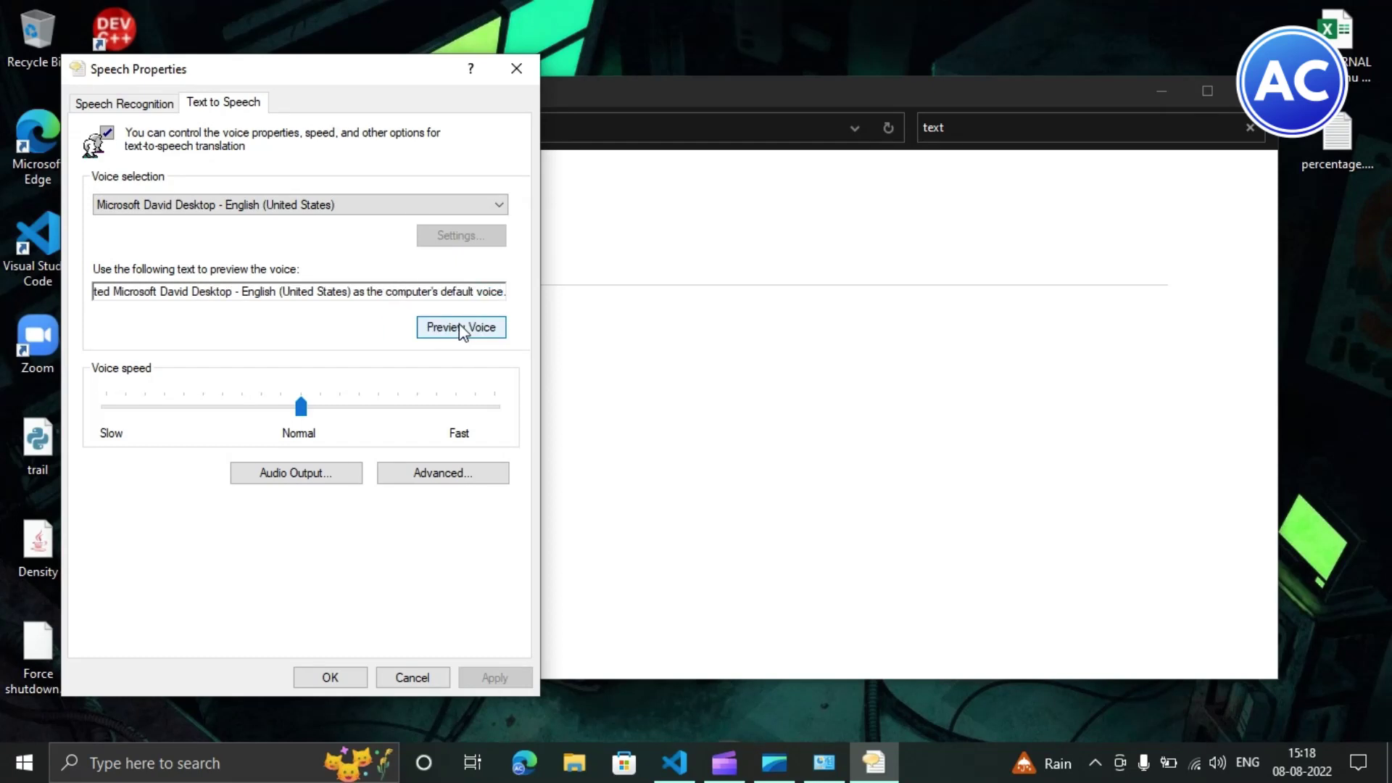
click(419, 207)
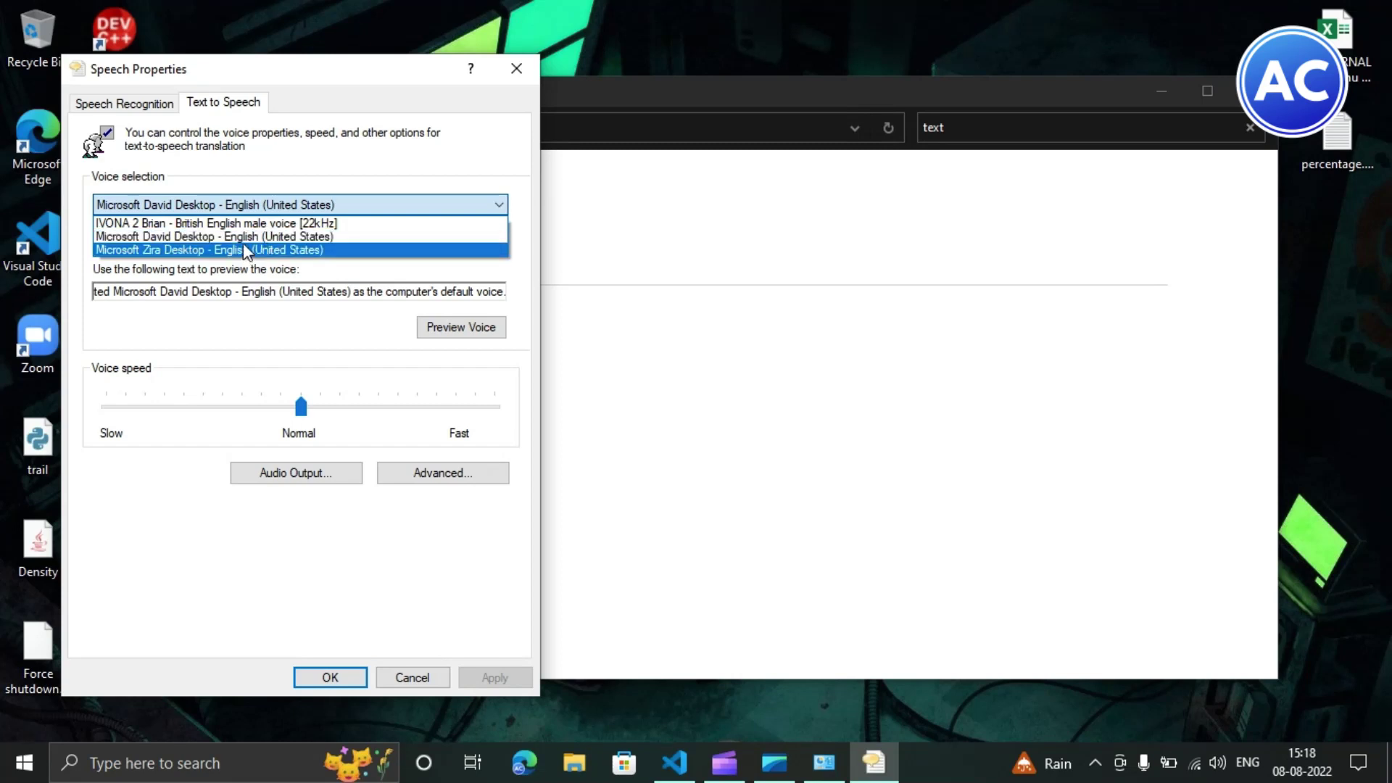
click(271, 223)
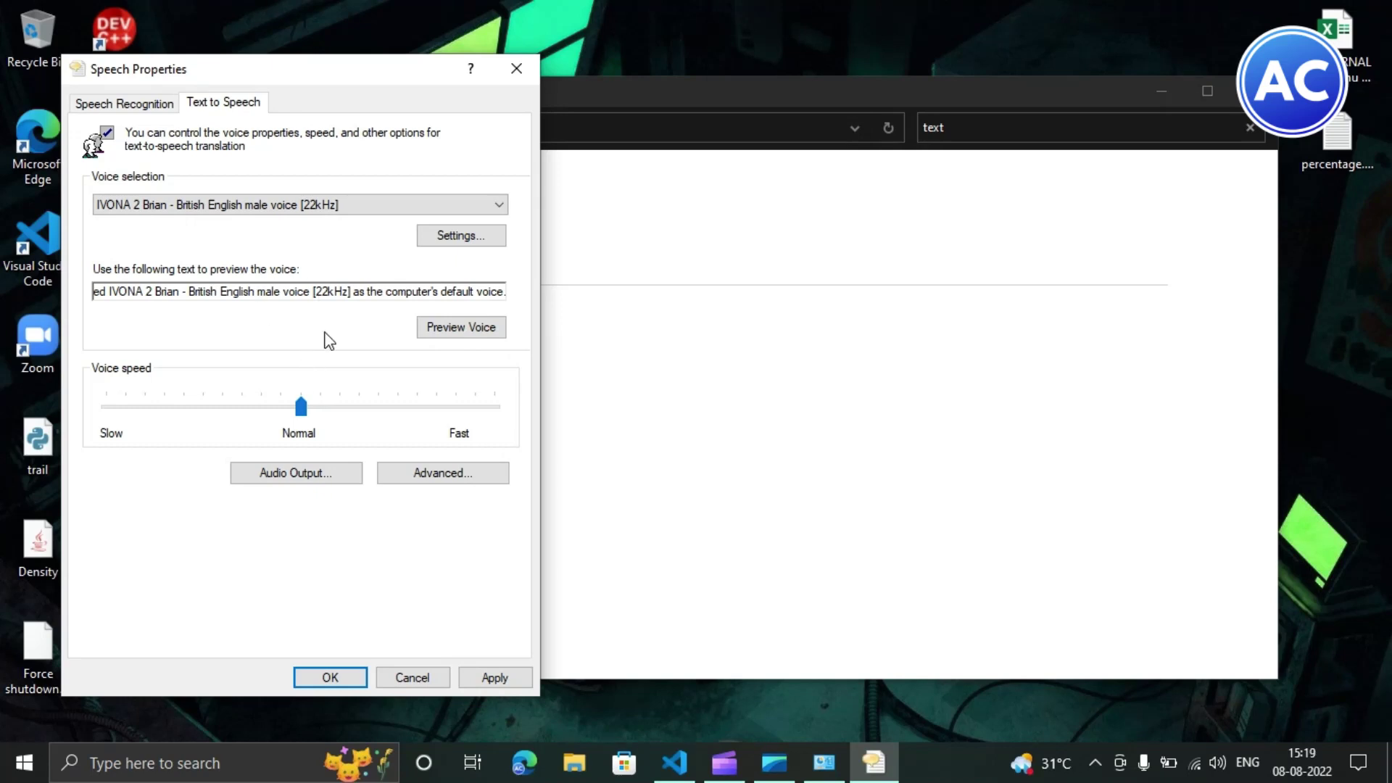
click(508, 679)
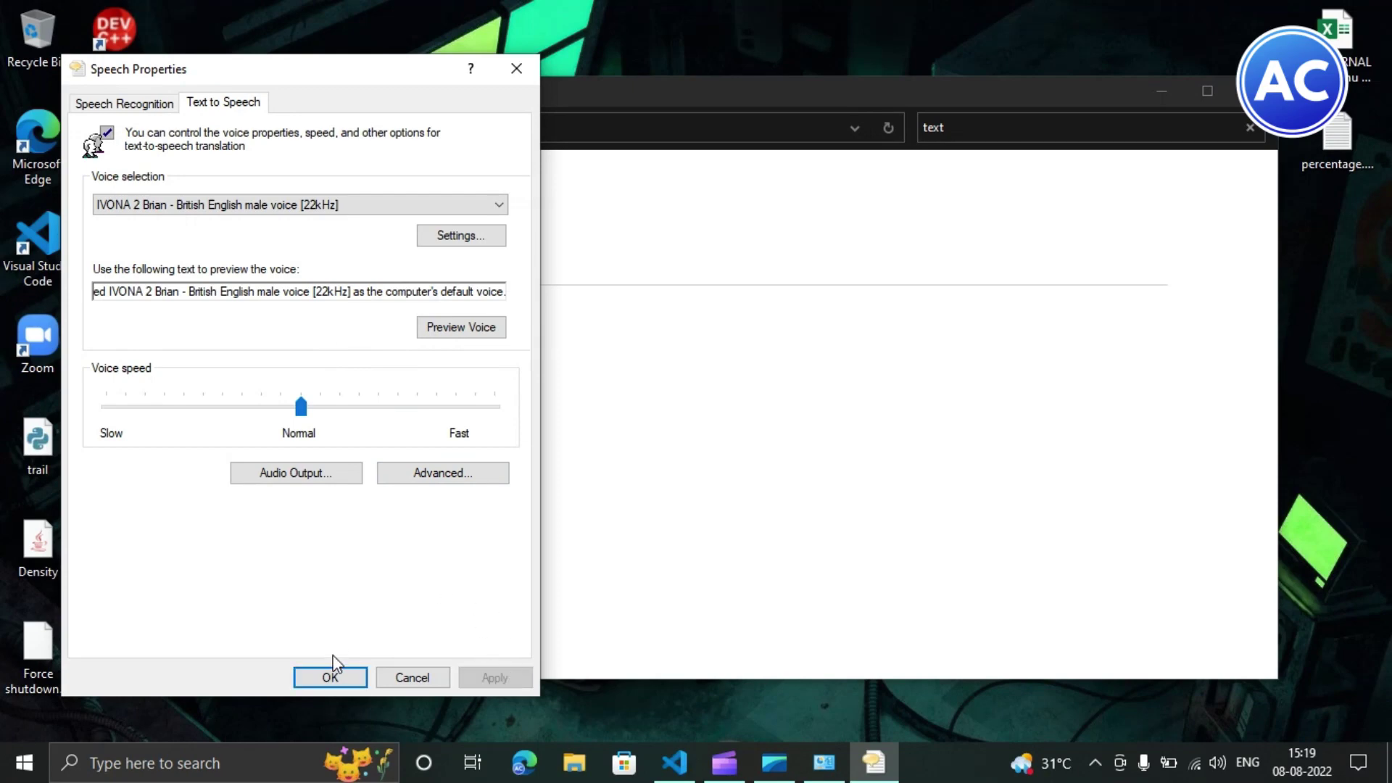
click(327, 678)
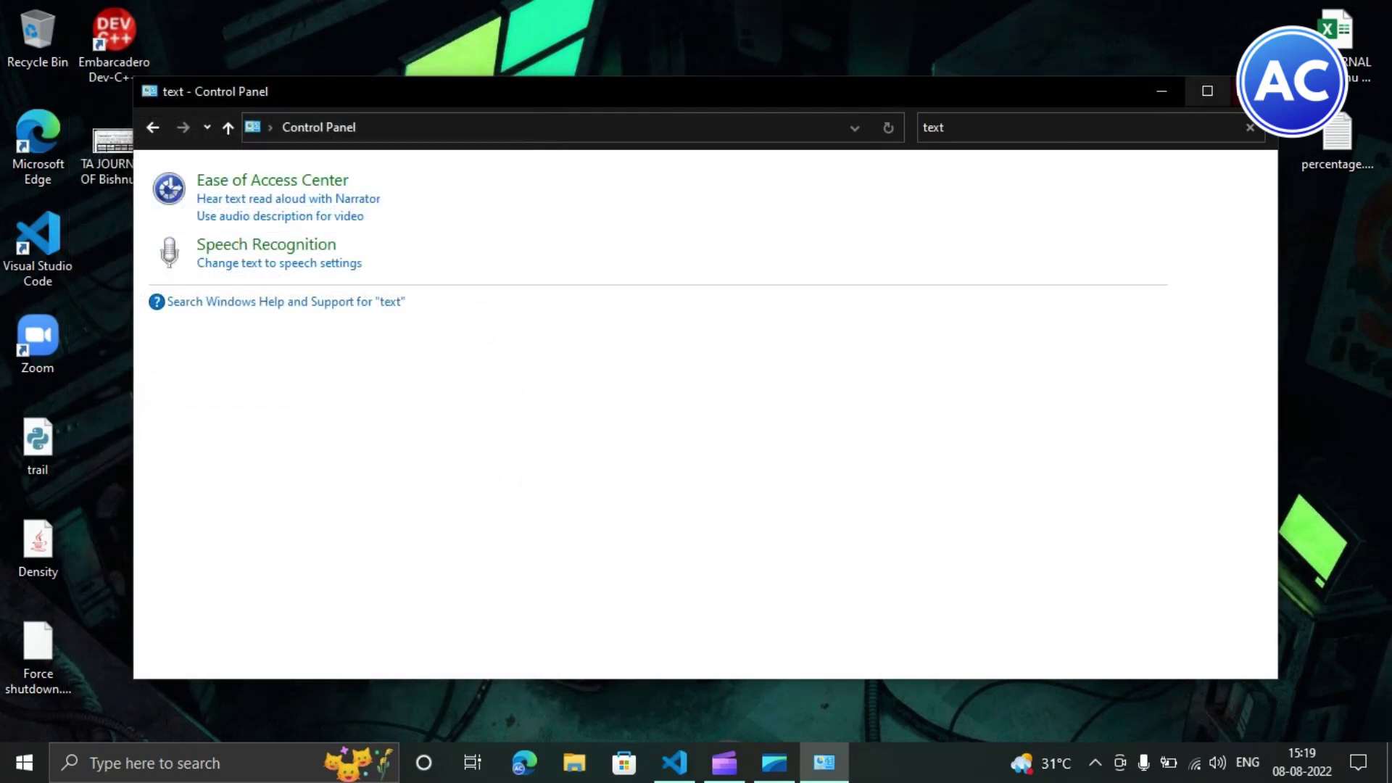
Close Control Panel and return to JarvaTest.py's wake-up loop lines 739–744 in VS Code
click(1251, 90)
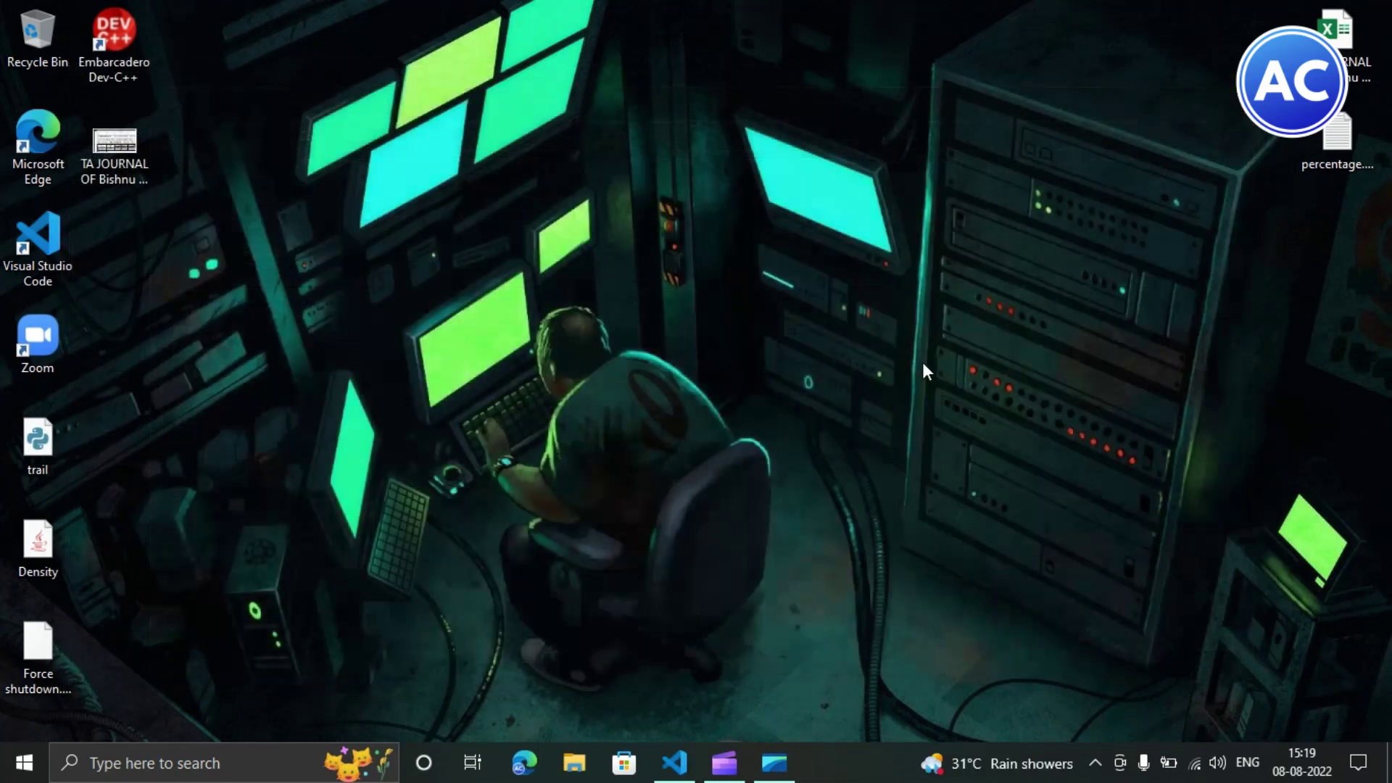
click(674, 768)
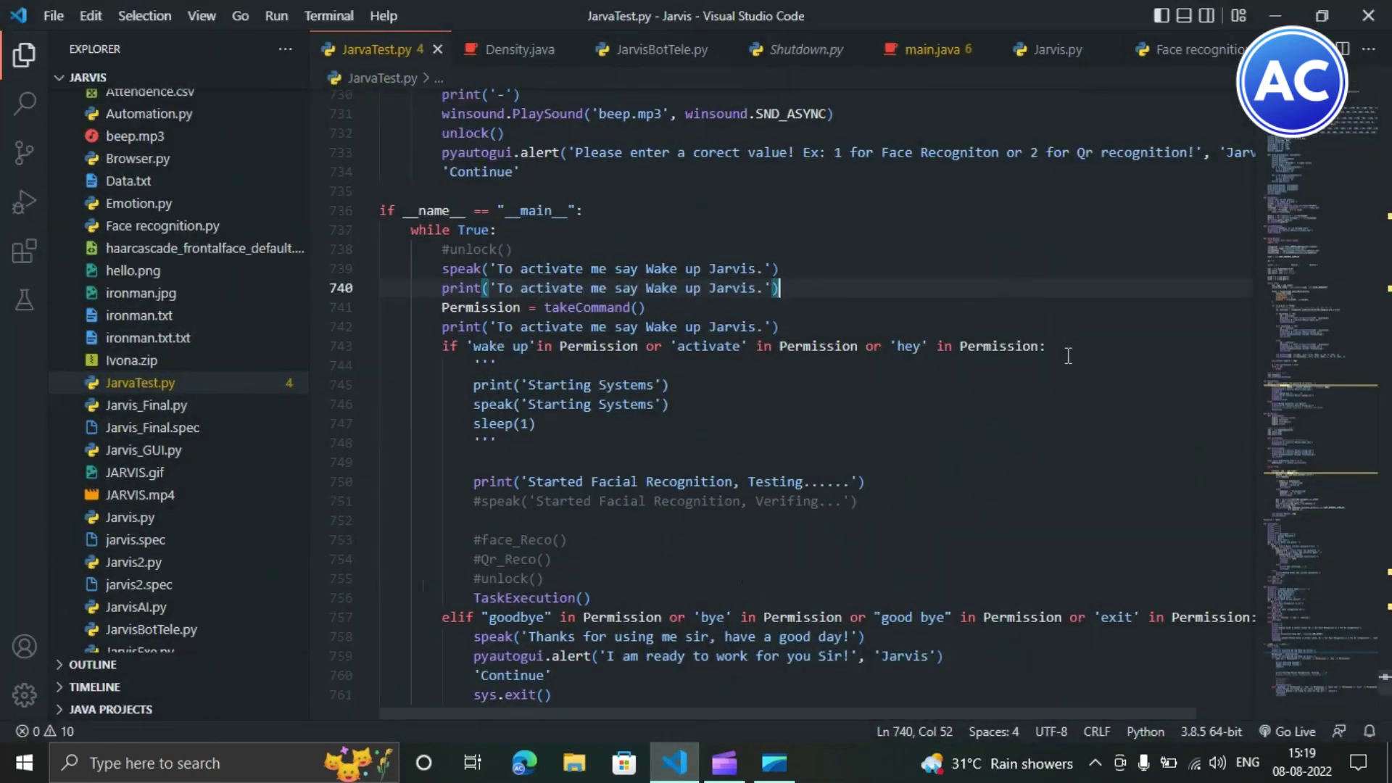
click(969, 370)
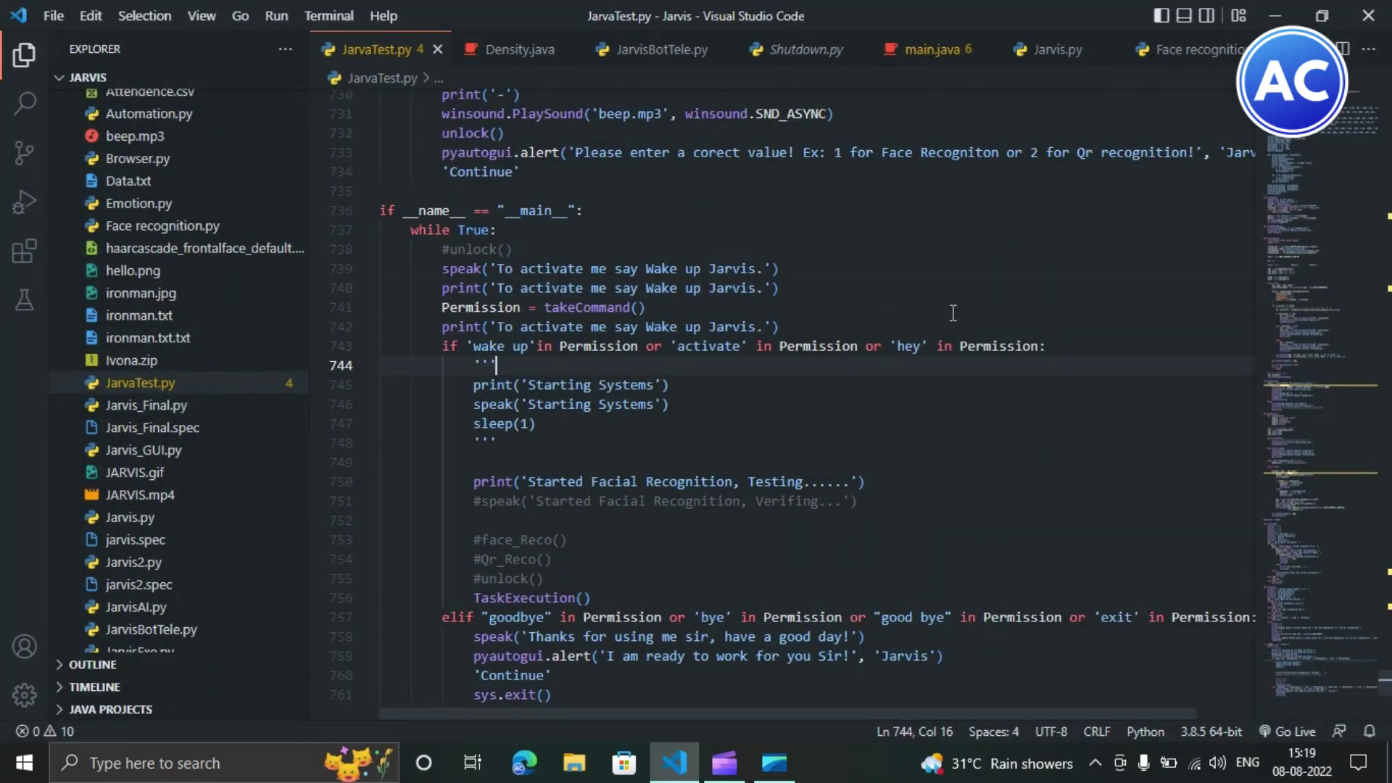
click(950, 308)
click(912, 271)
scroll(912, 276, down, 1)
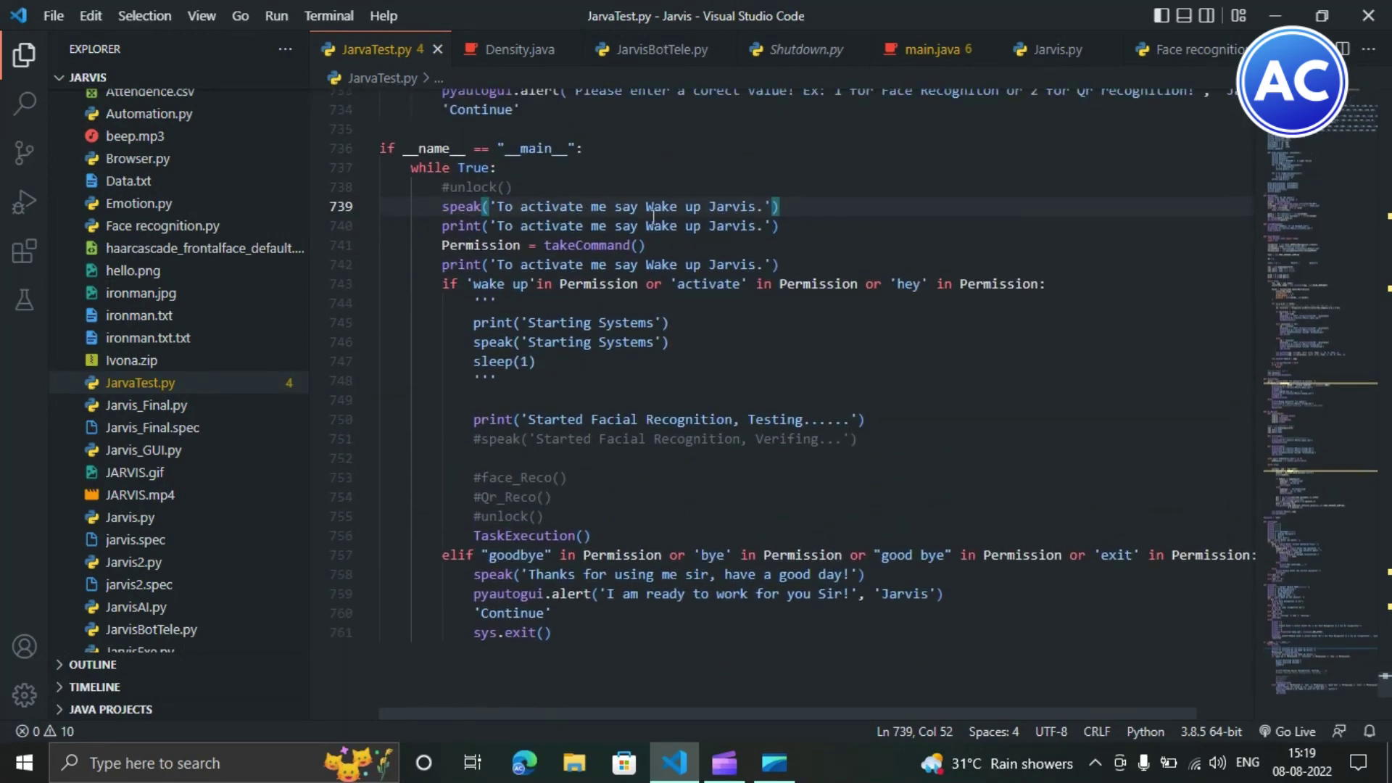
key(Up)
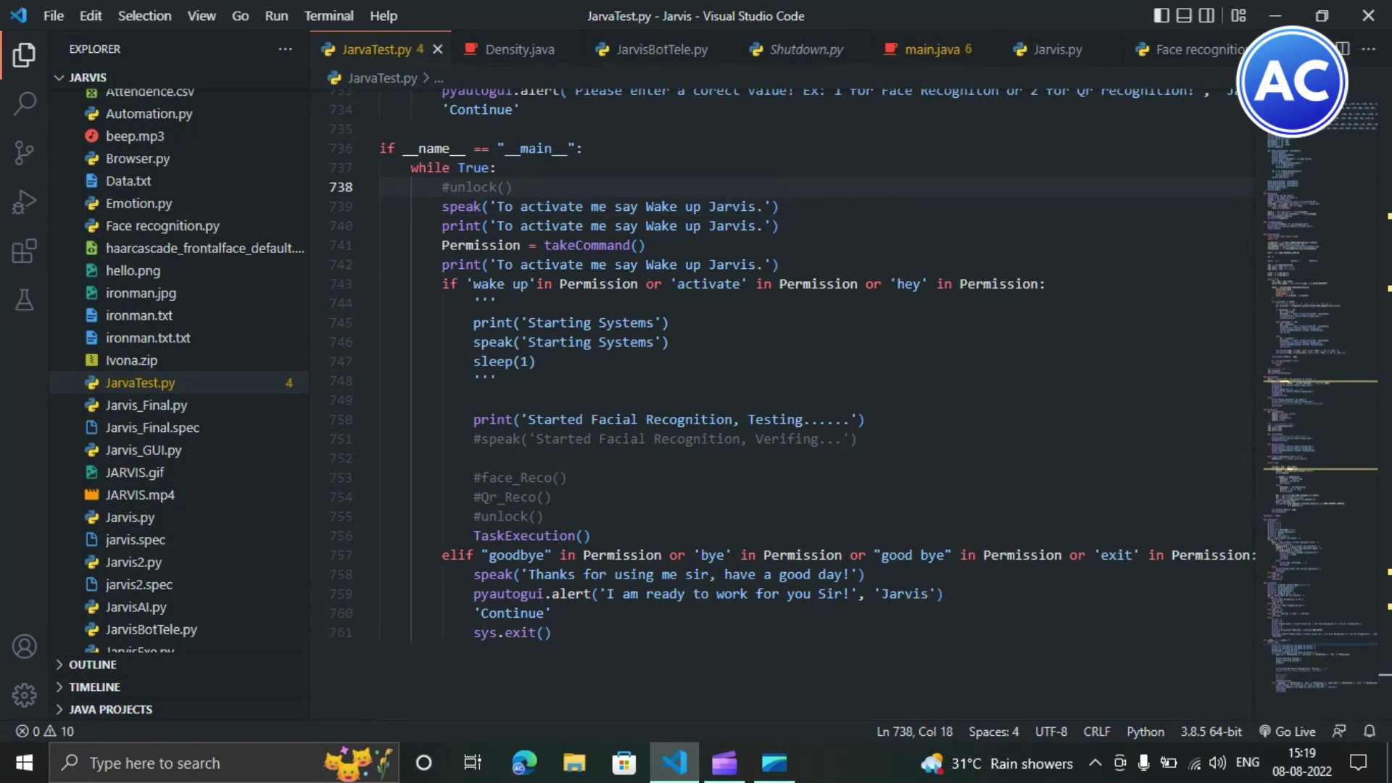
Run JarvaTest.py with Code Runner, acknowledge the Jarvis ready alert, stop the run and dismiss the Output panel
key(ctrl+alt+n)
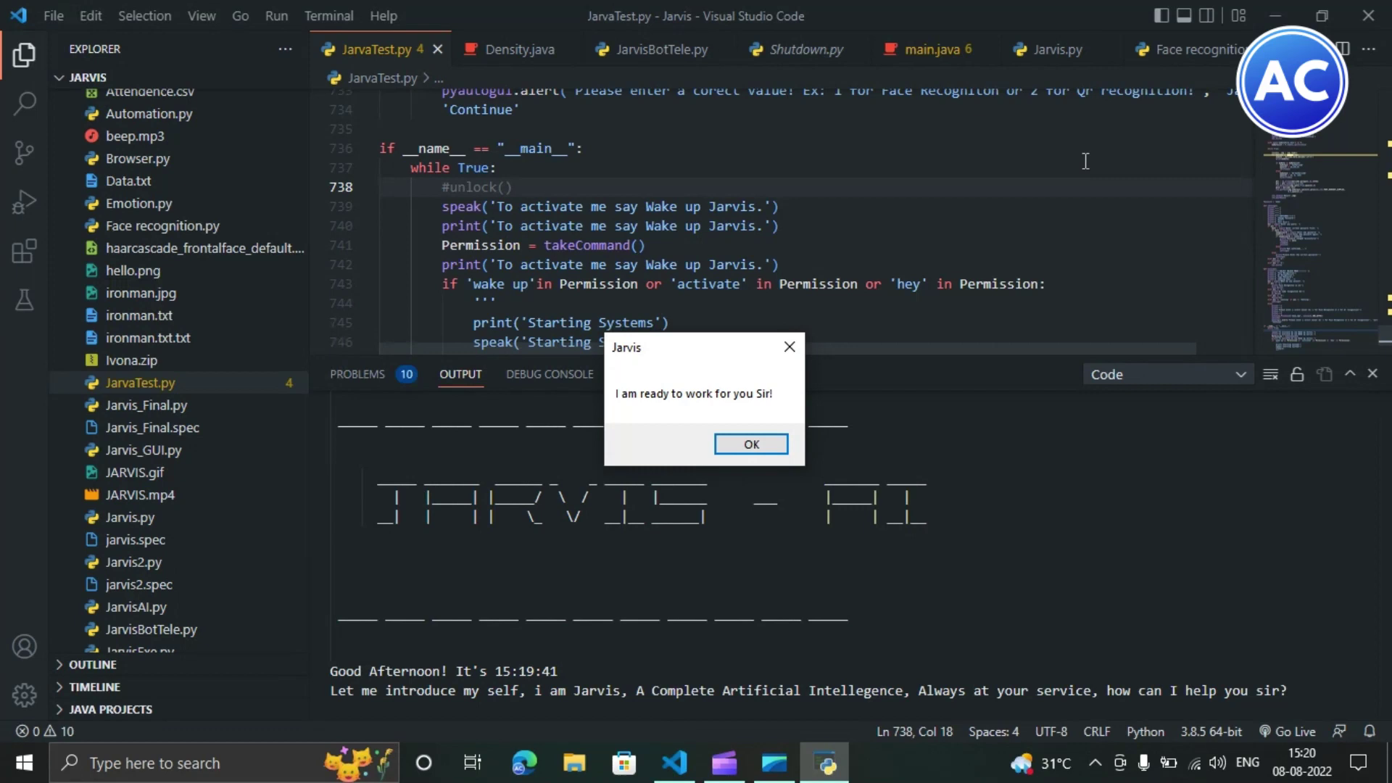
click(762, 446)
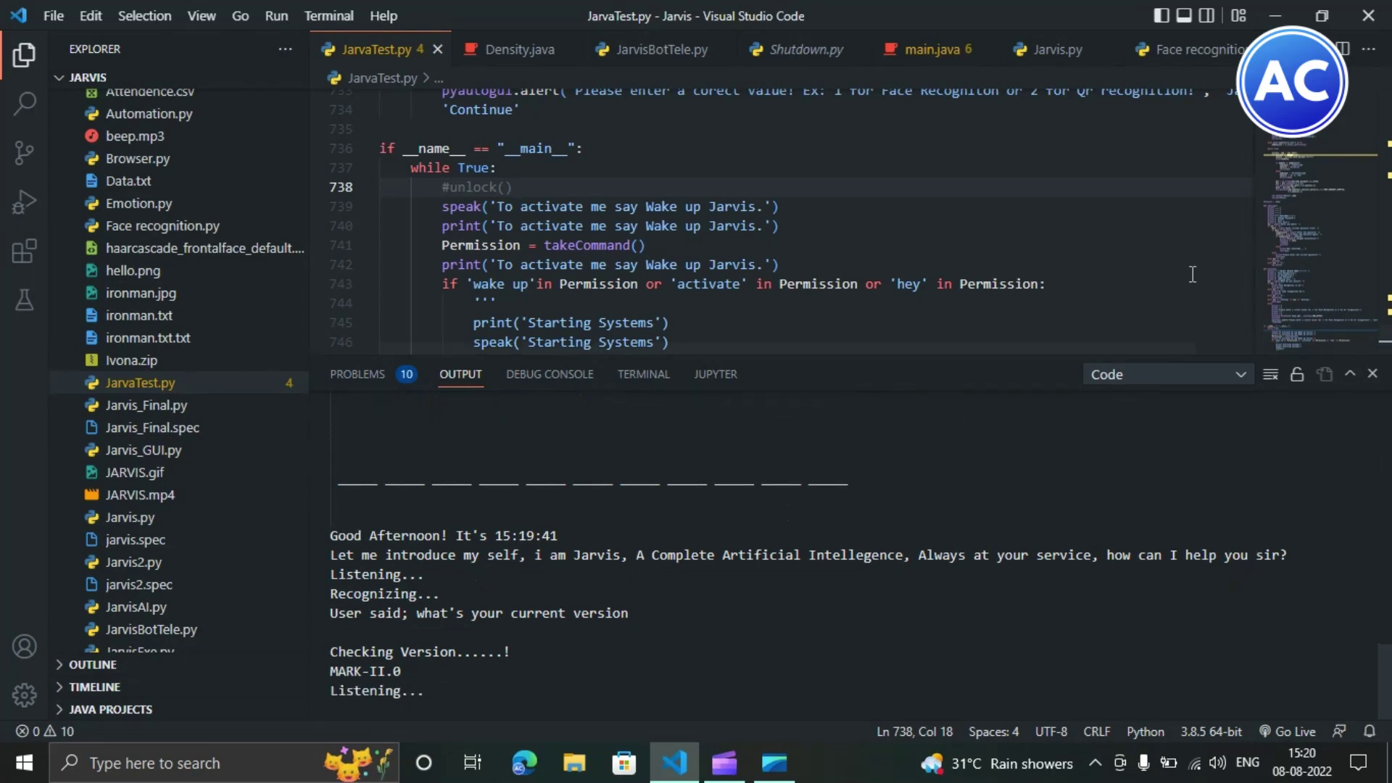
key(ctrl+alt+m)
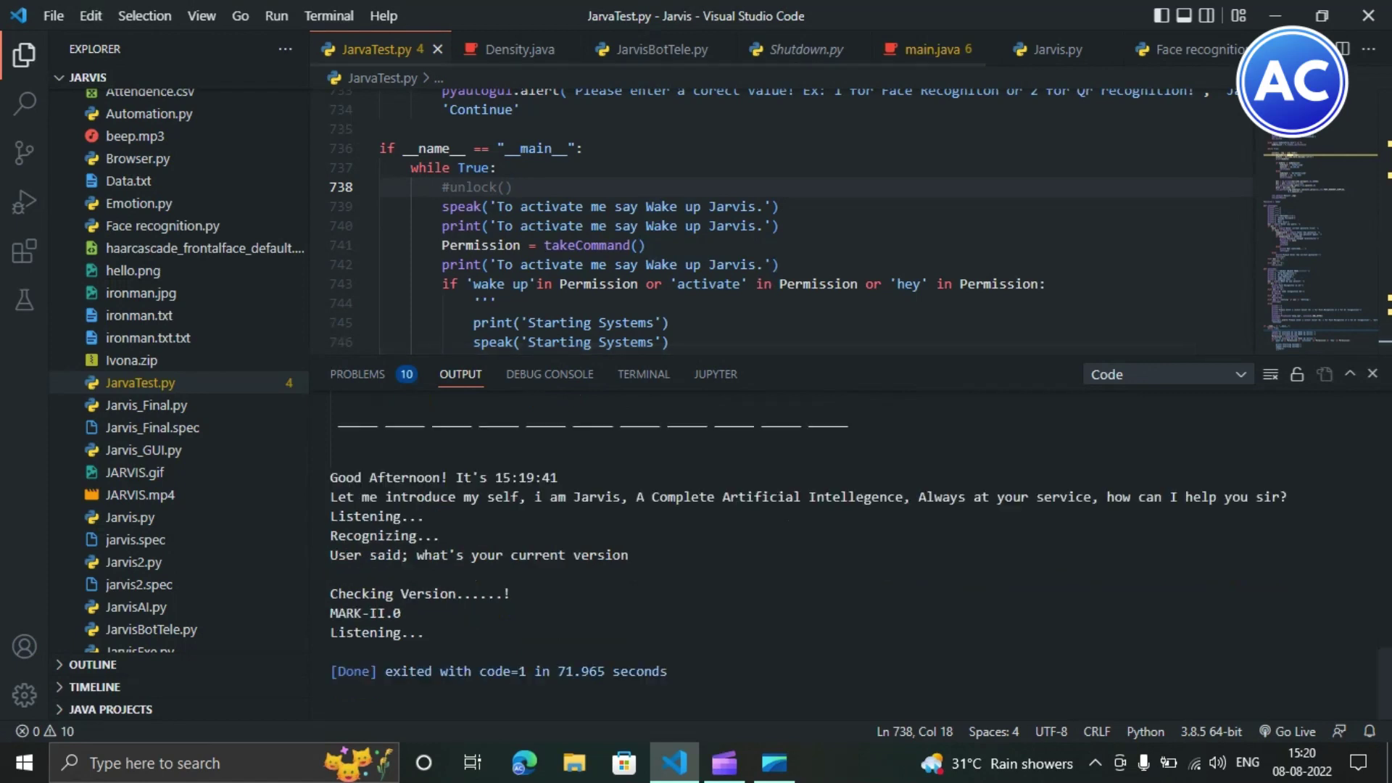
click(1373, 375)
click(943, 426)
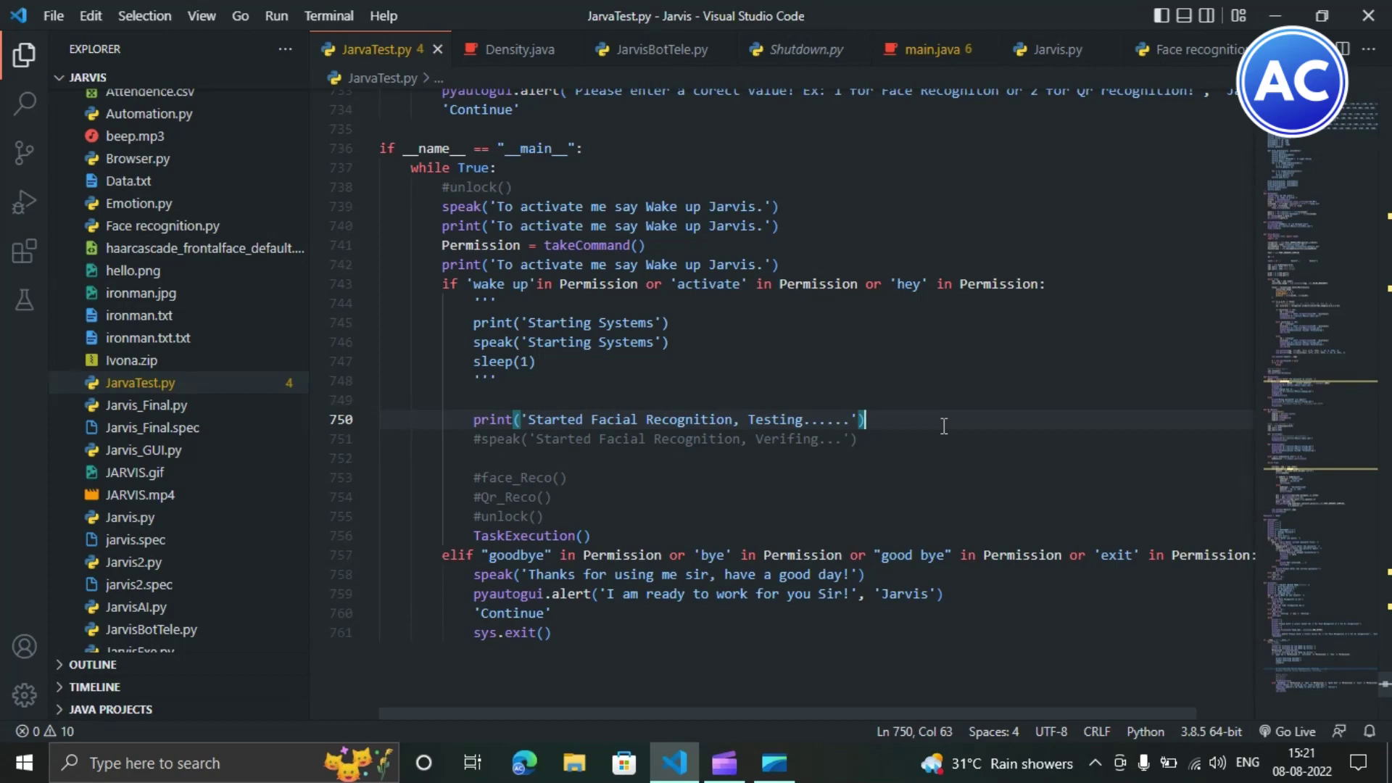
click(857, 475)
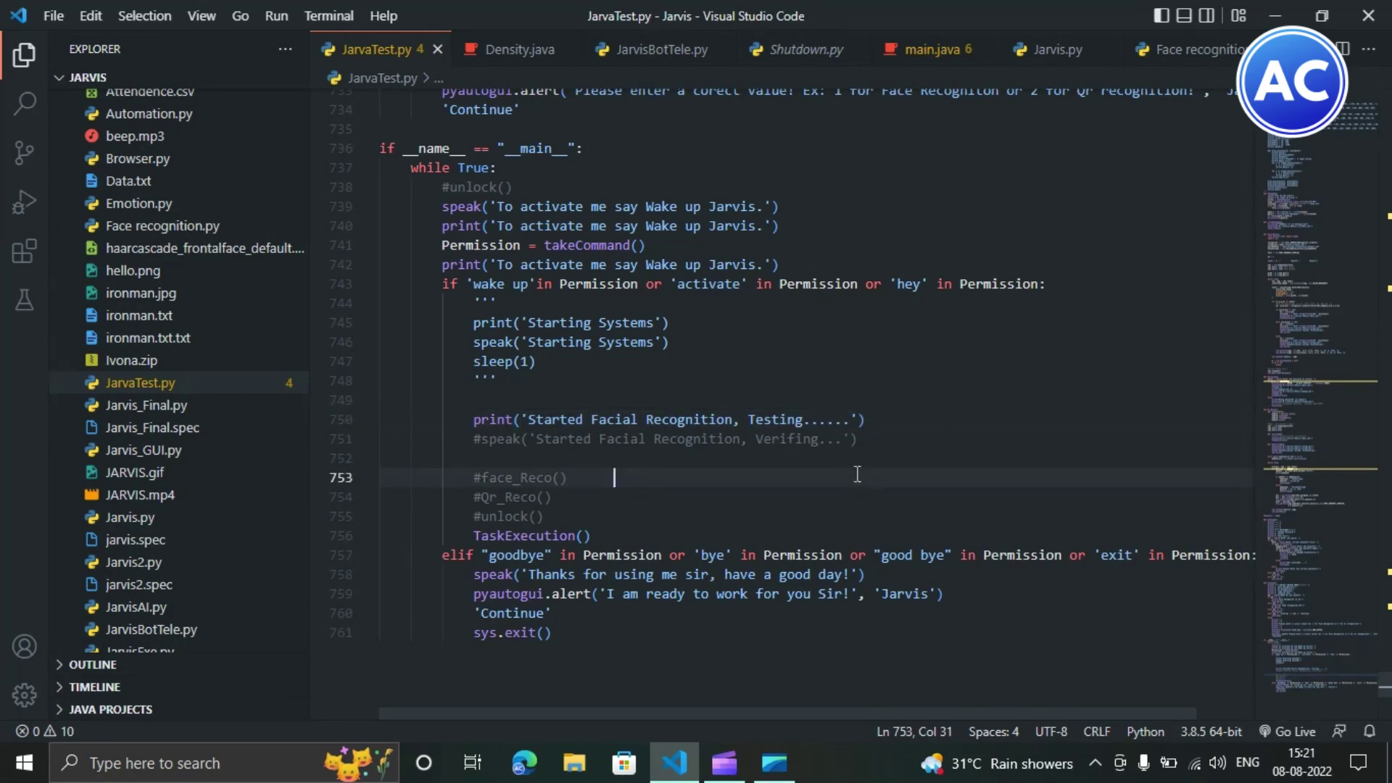
click(646, 498)
click(605, 508)
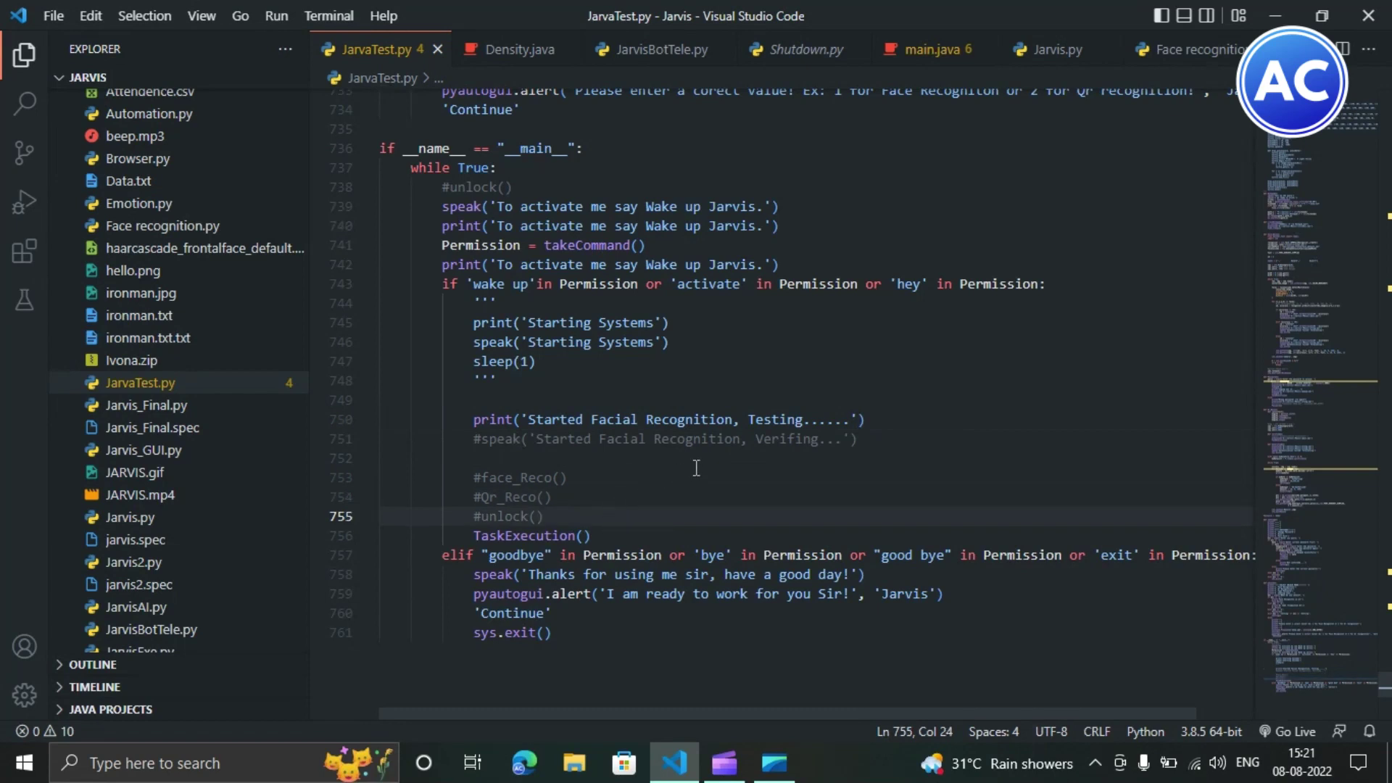
click(868, 424)
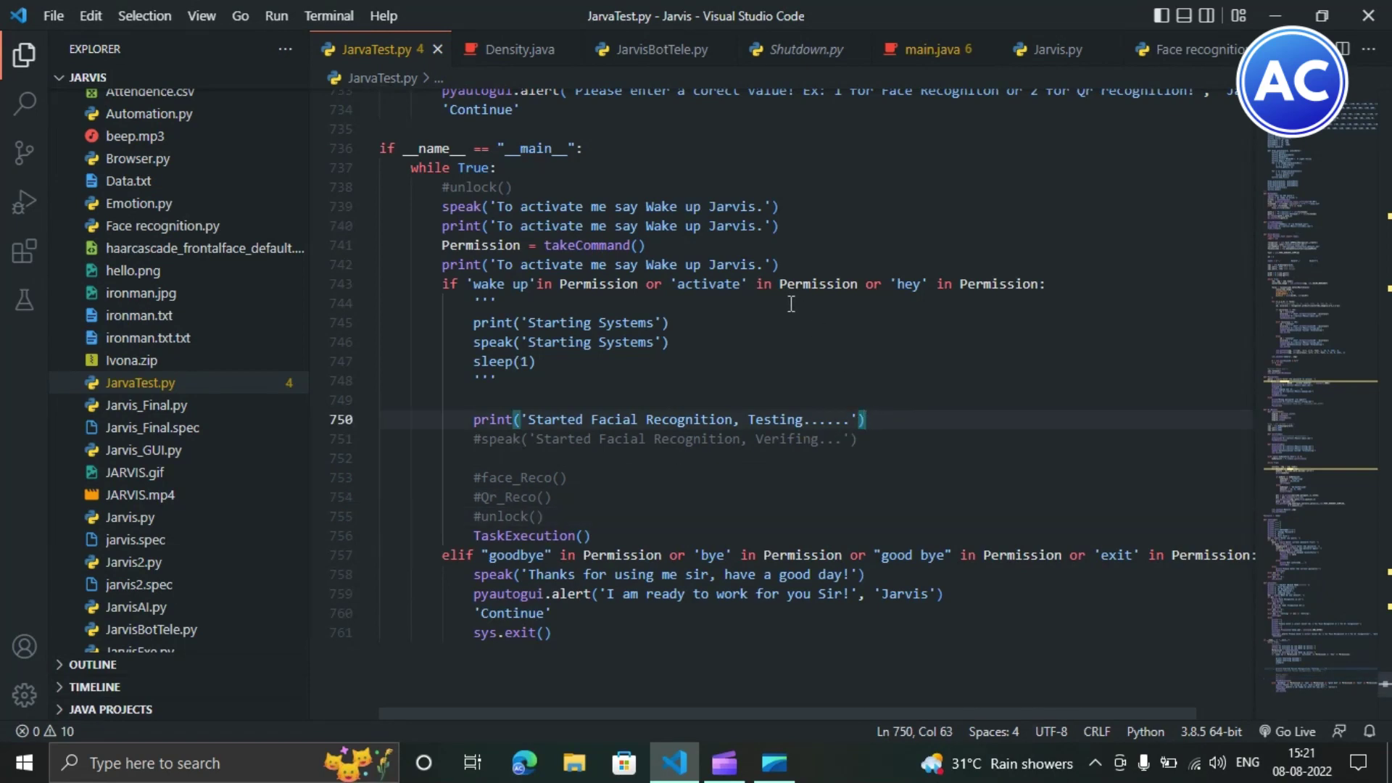
click(832, 249)
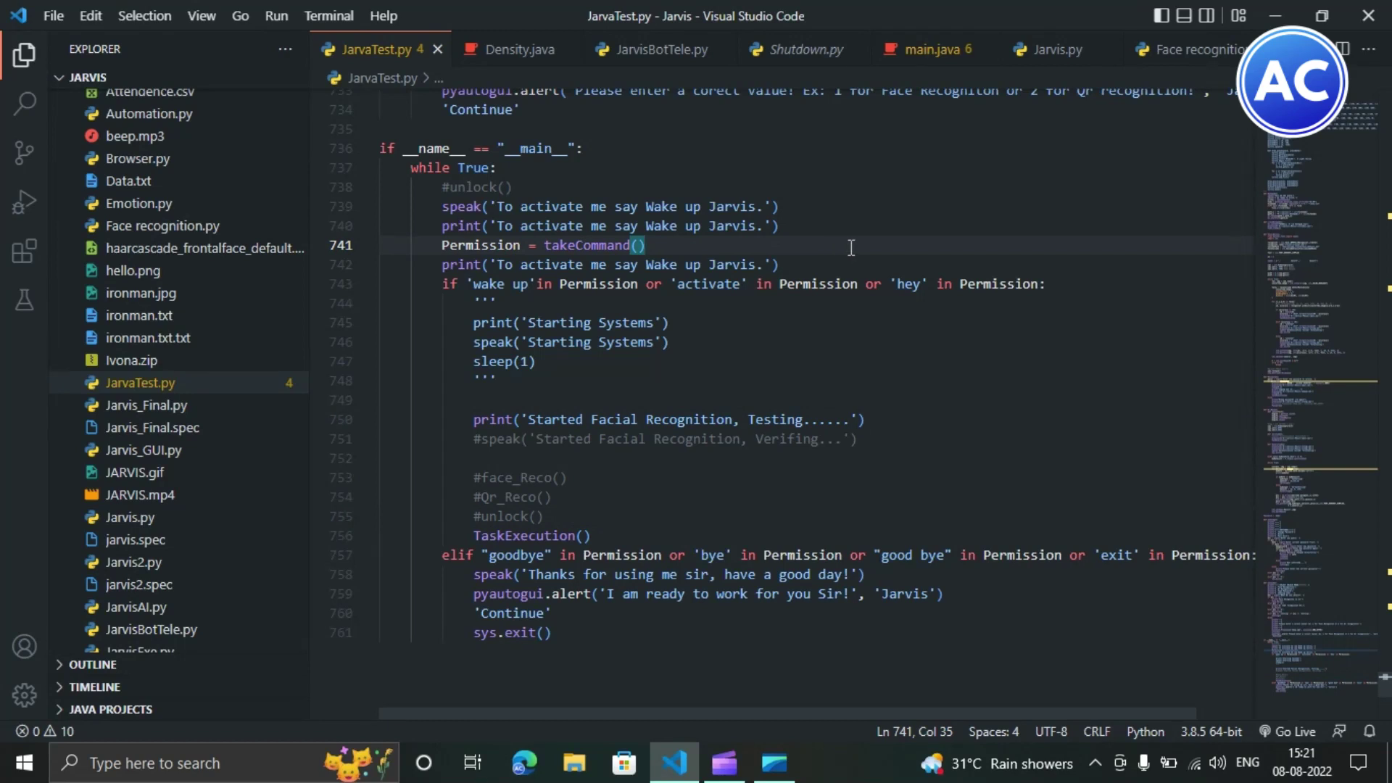
click(784, 324)
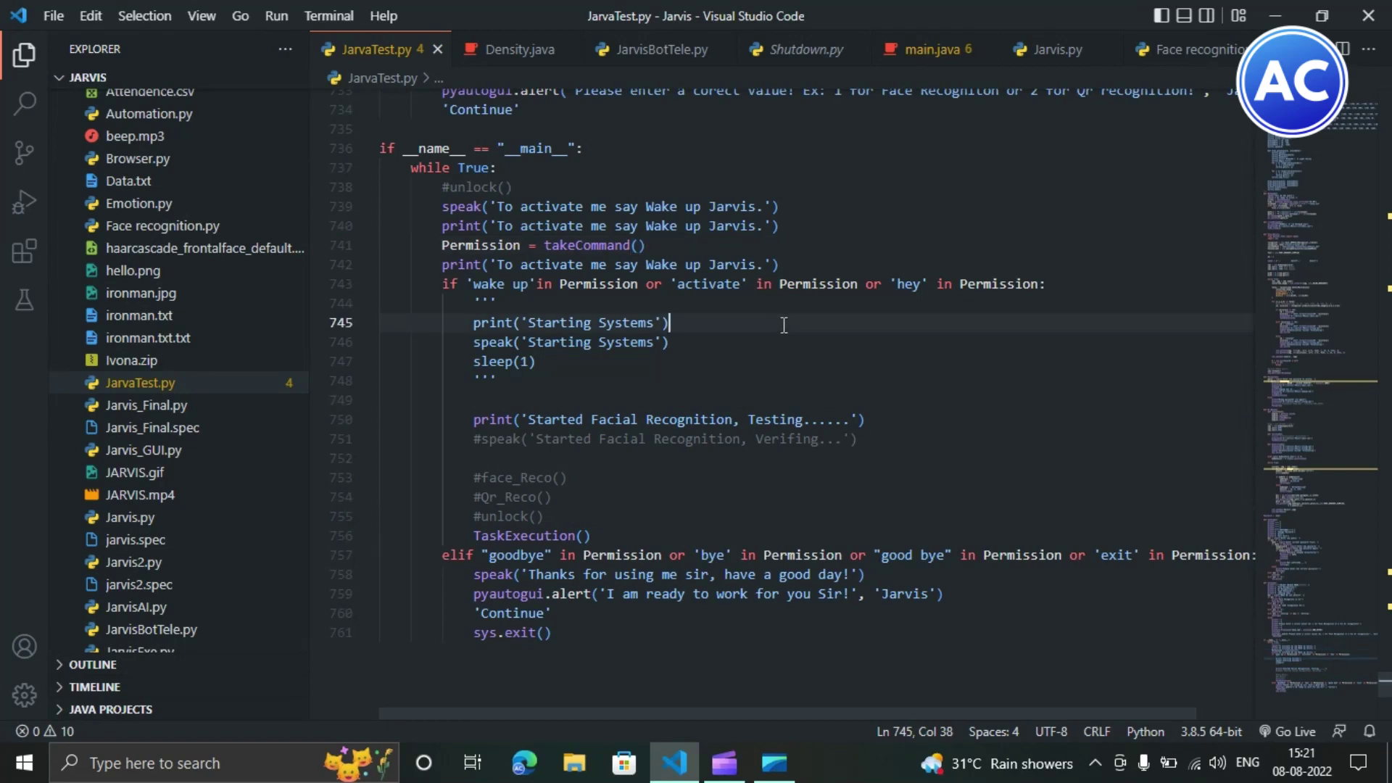
click(776, 361)
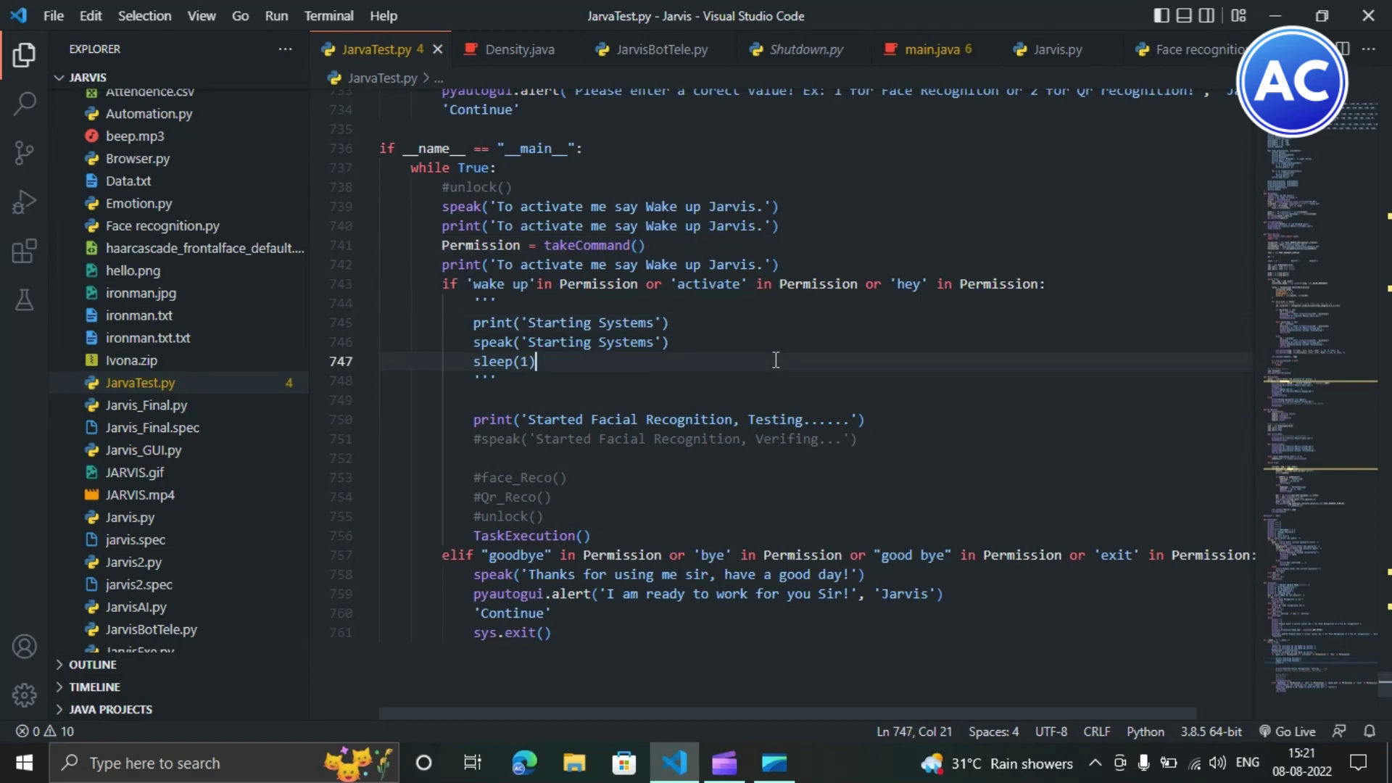